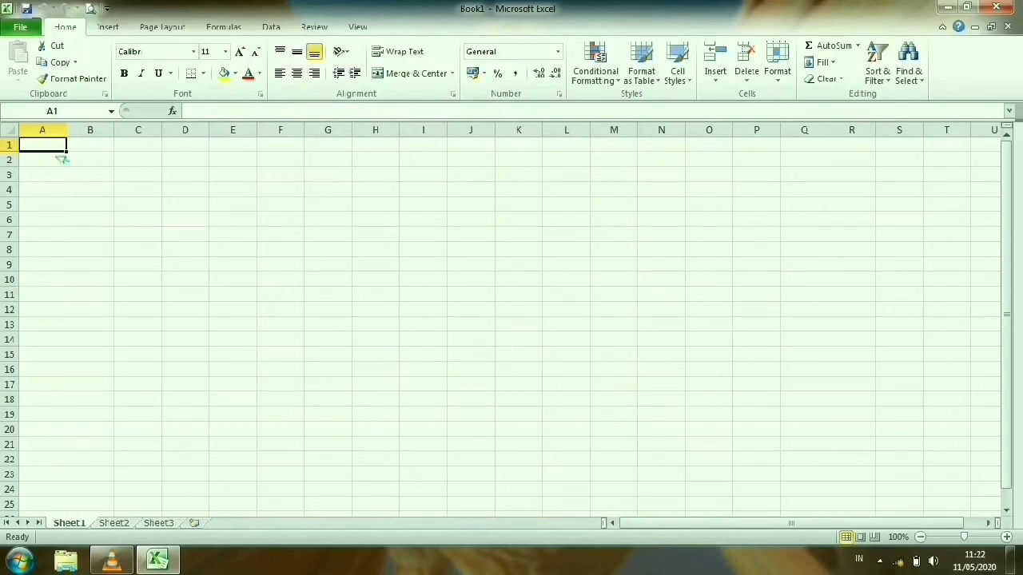
pyautogui.click(123, 247)
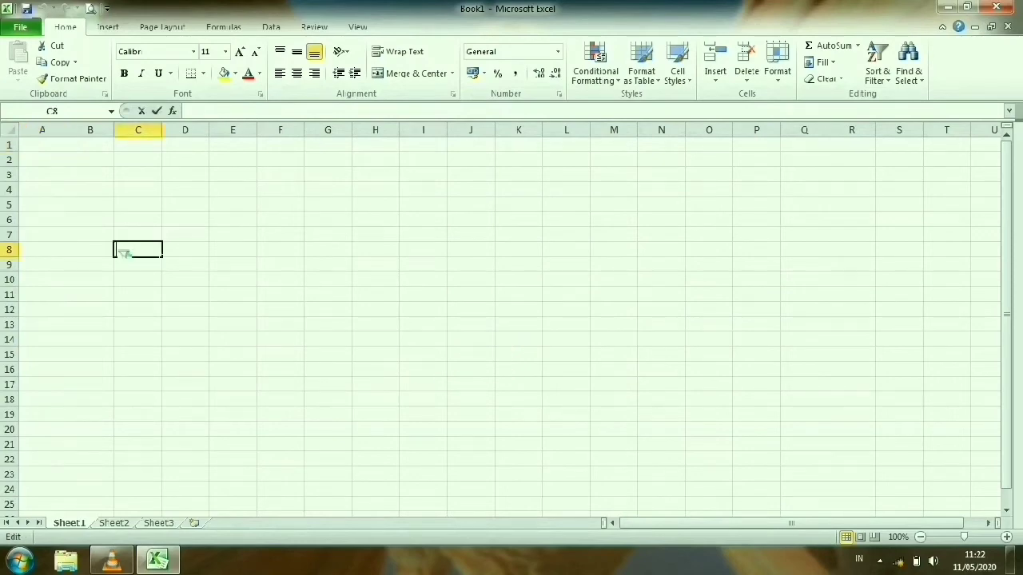
pyautogui.doubleClick(120, 249)
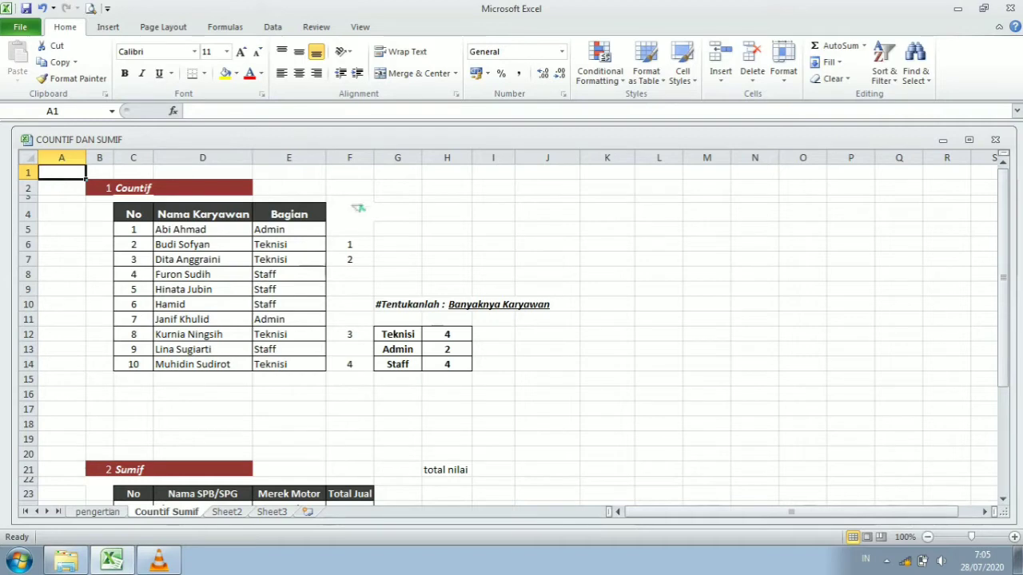
# Examine the COUNTIF and SUMIF definitions on the pengertian sheet, comparing the descriptions in C2 and C4.
pyautogui.click(407, 187)
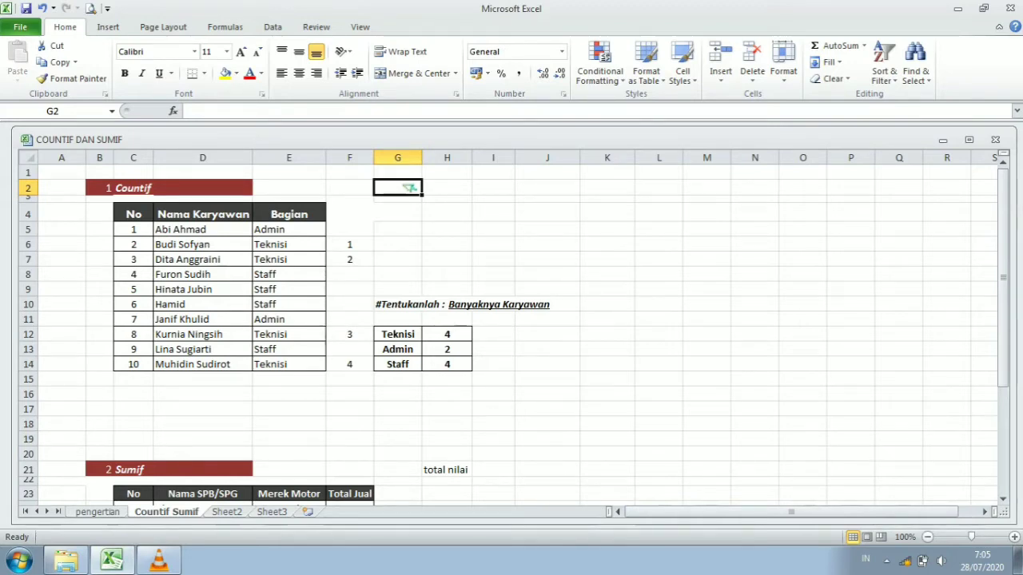
pyautogui.click(112, 513)
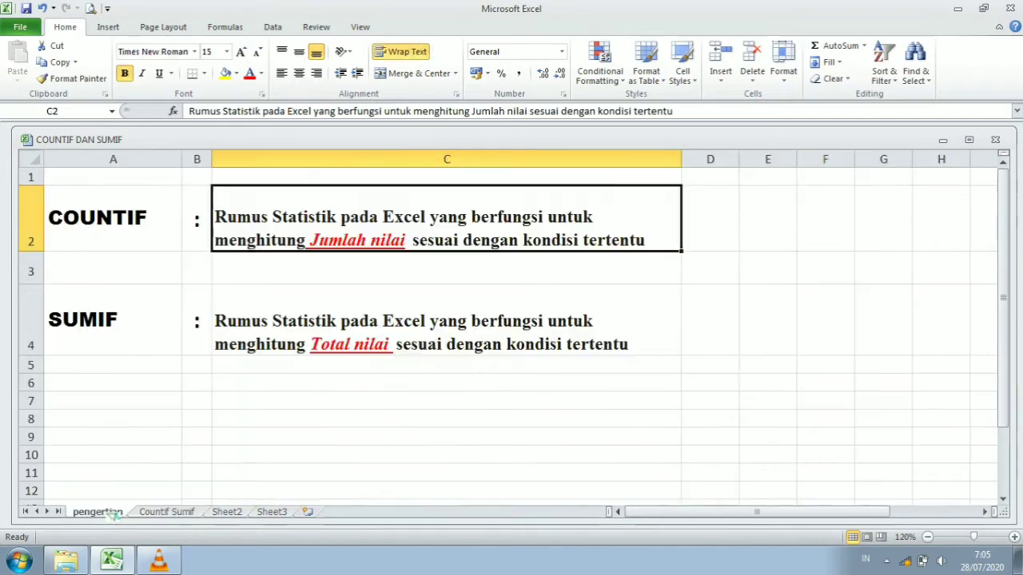
pyautogui.click(137, 236)
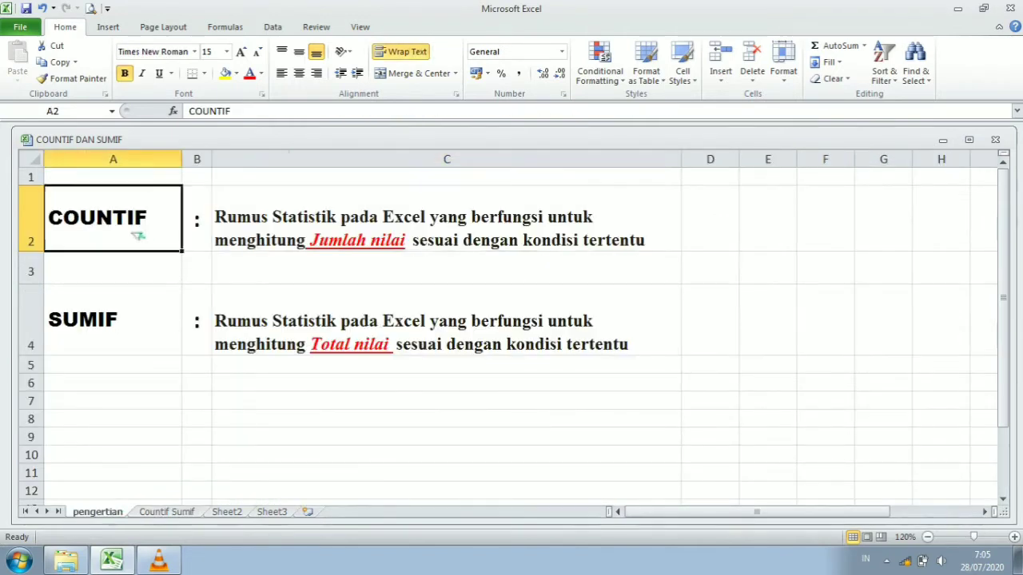
pyautogui.click(284, 247)
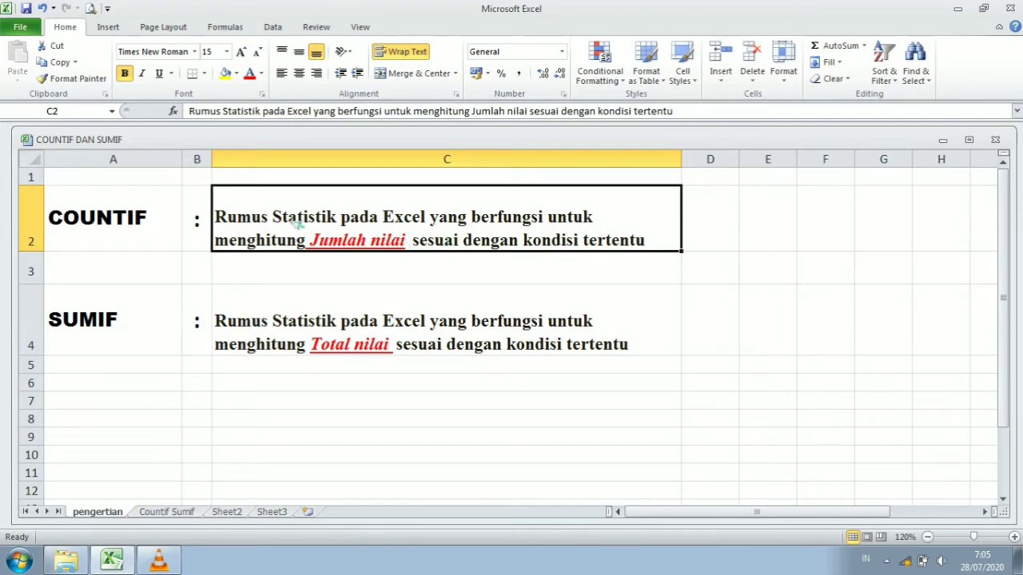
pyautogui.click(135, 339)
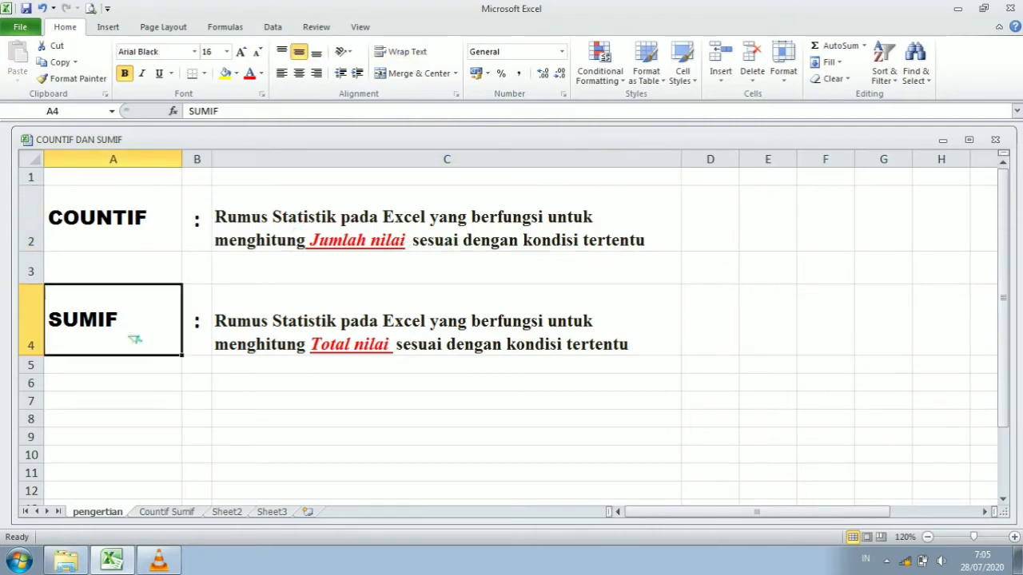
pyautogui.click(289, 361)
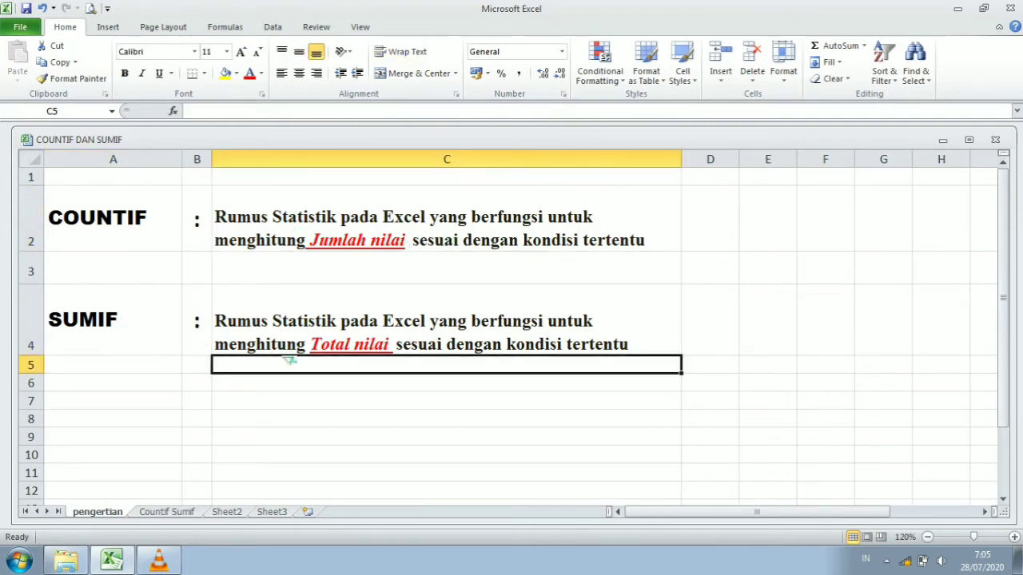
pyautogui.click(297, 324)
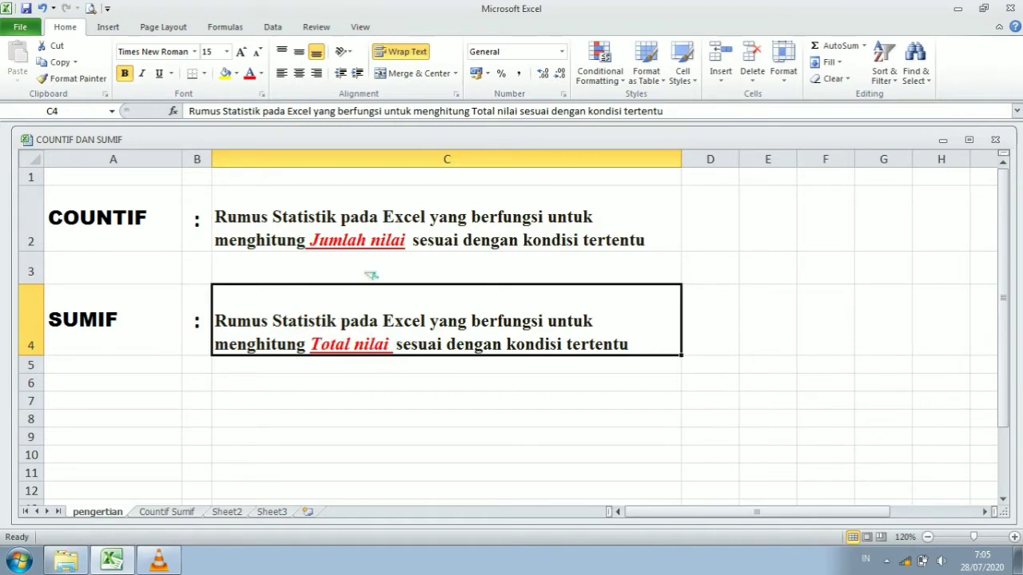
pyautogui.click(373, 245)
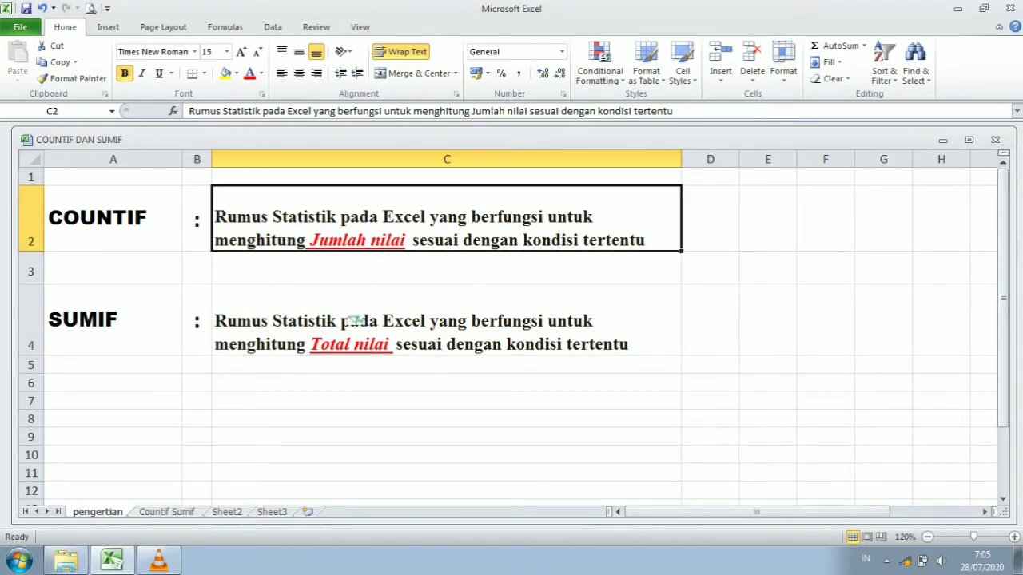
pyautogui.click(354, 338)
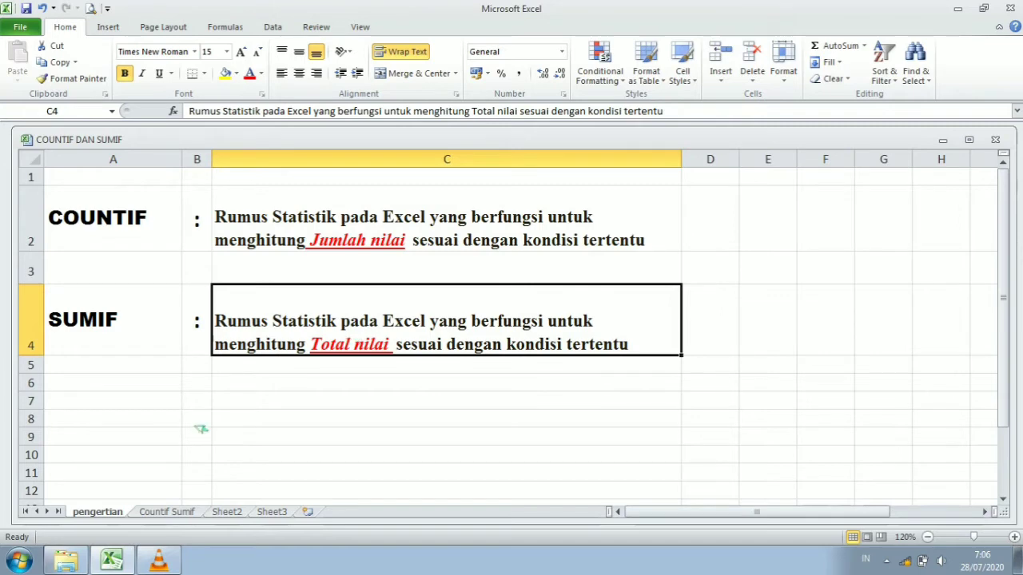
# Show the Countif Sumif sheet at 160% zoom and examine the employee table and the Banyaknya Karyawan summary.
pyautogui.click(174, 512)
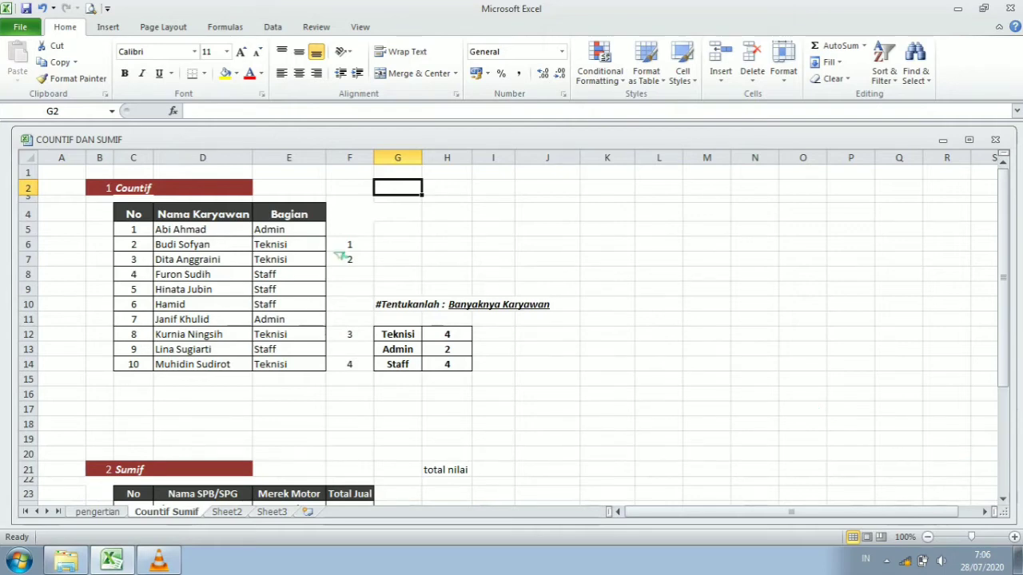
pyautogui.click(1014, 537)
pyautogui.click(1013, 536)
pyautogui.click(1013, 537)
pyautogui.click(1013, 537)
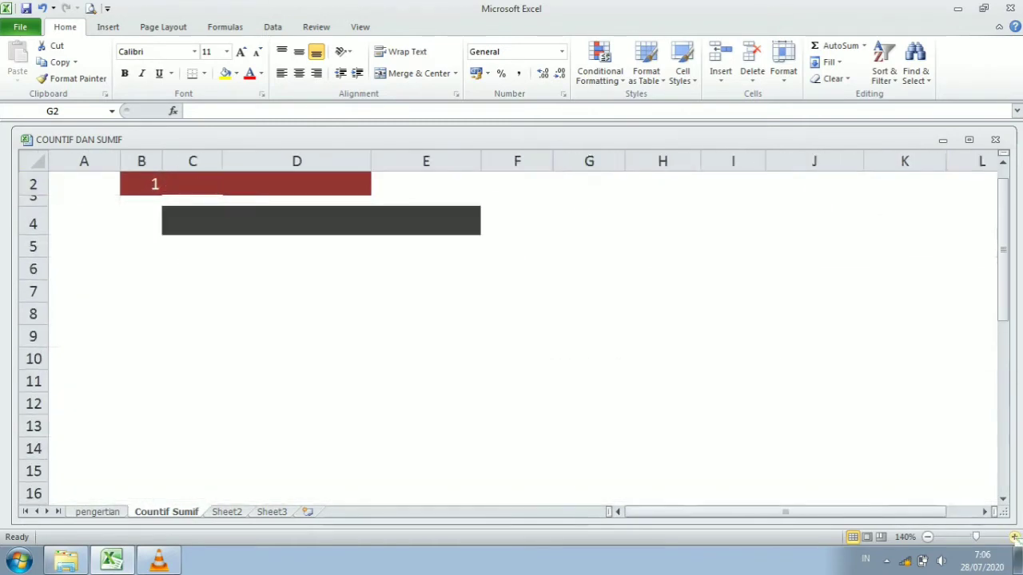
pyautogui.click(1013, 537)
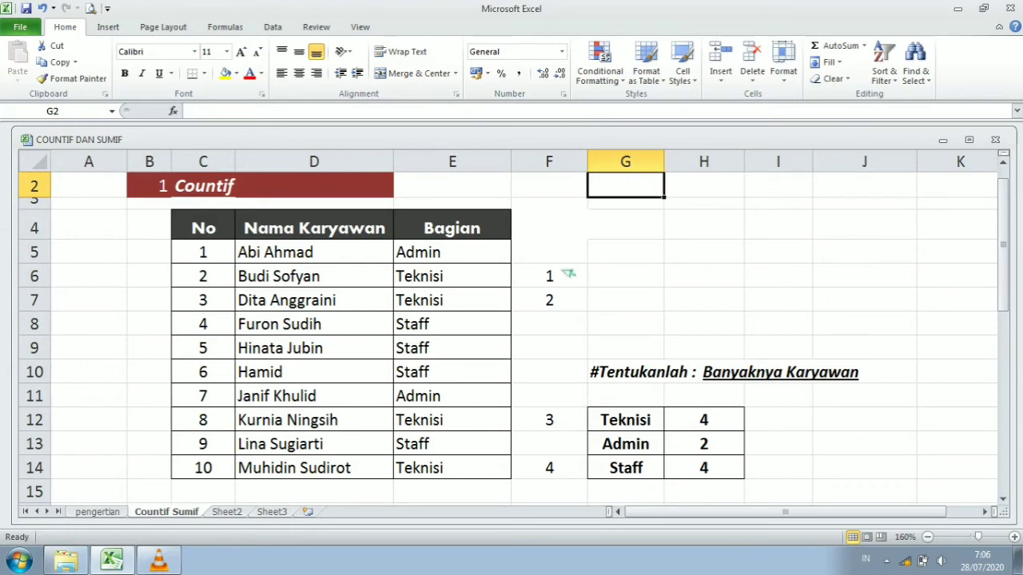
pyautogui.moveTo(1009, 244); pyautogui.dragTo(1010, 238)
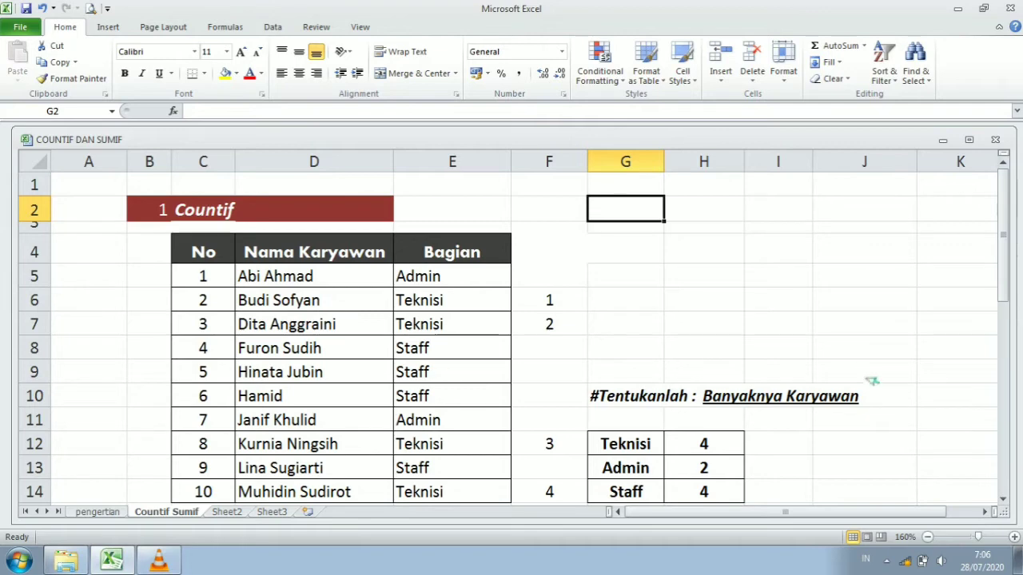
pyautogui.moveTo(1009, 263); pyautogui.dragTo(1012, 282)
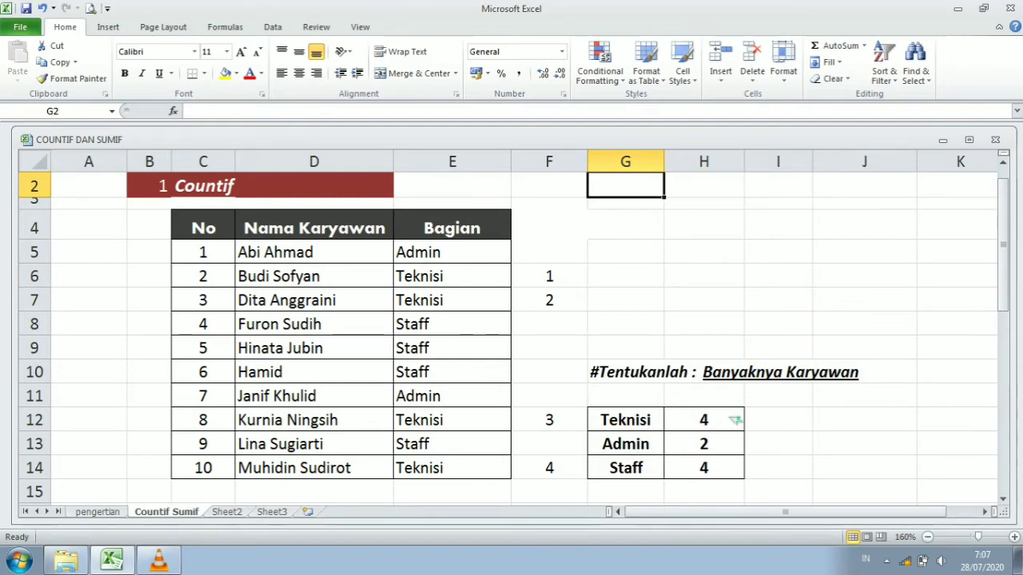
# Clear the existing employee counts for Teknisi, Admin and Staff in cells H12:H14.
pyautogui.click(719, 430)
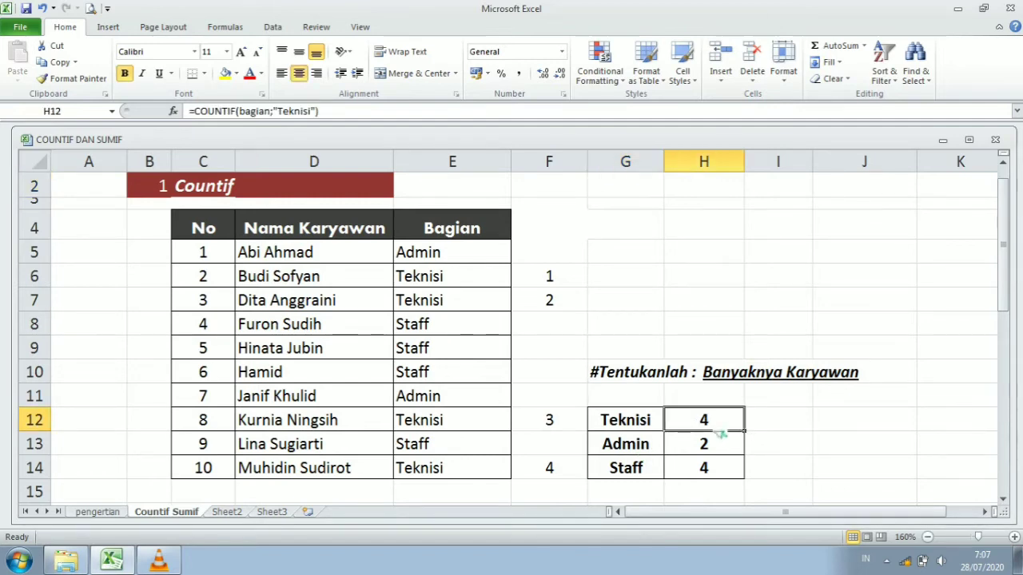
pyautogui.hotkey('shift', 'Down')
pyautogui.hotkey('shift', 'Down')
pyautogui.press('Delete')
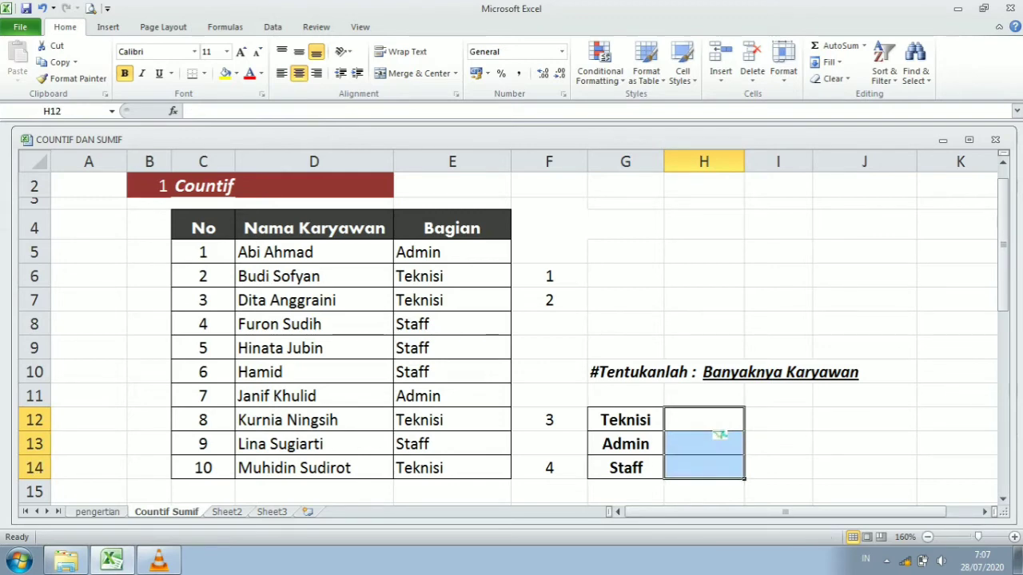
# Enter =COUNTIF(bagian;"Teknisi") in cell H12, using the Bagian entries E5:E14 as the range.
pyautogui.click(719, 430)
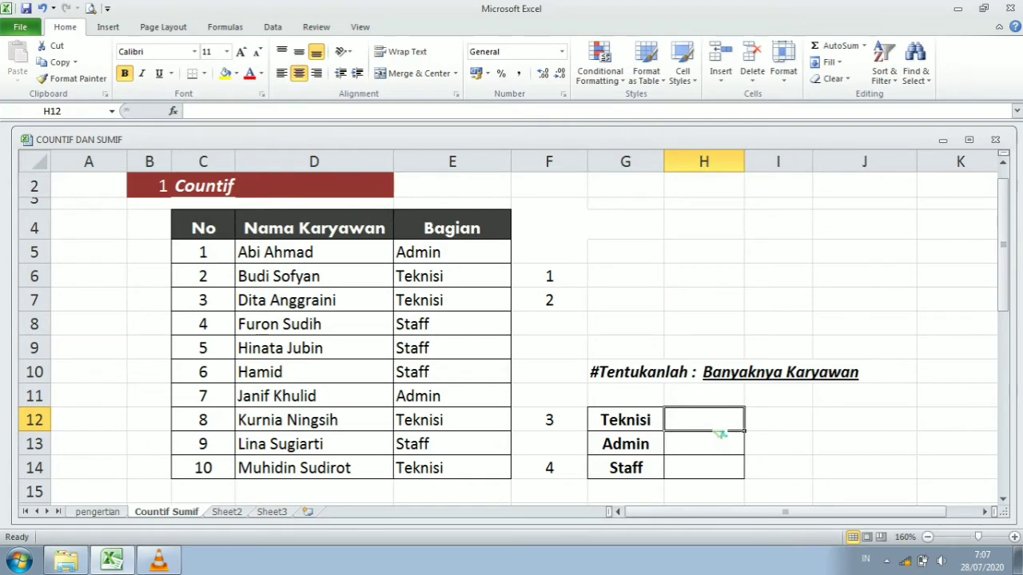
pyautogui.write('=COUN')
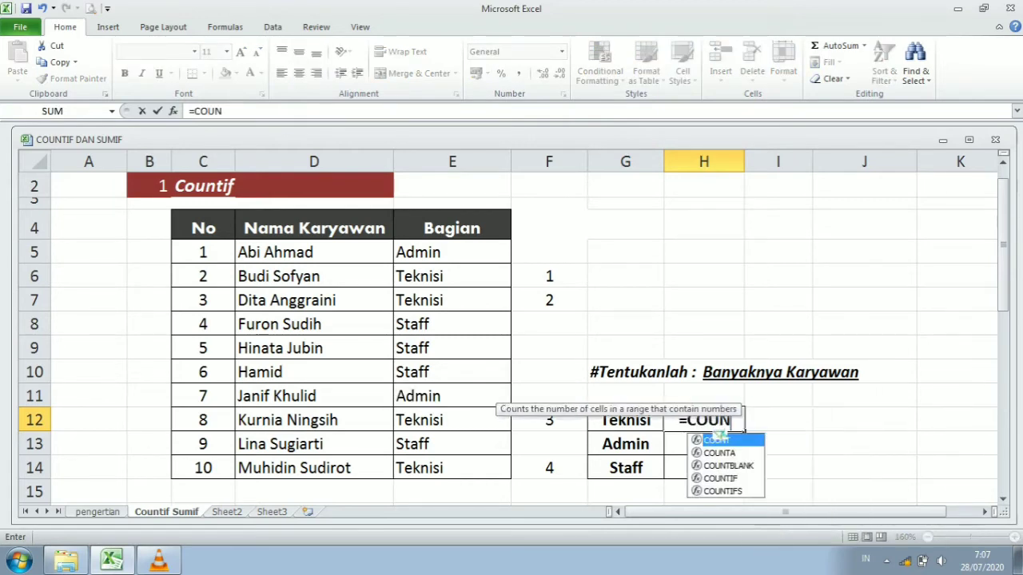
pyautogui.write('TIF(')
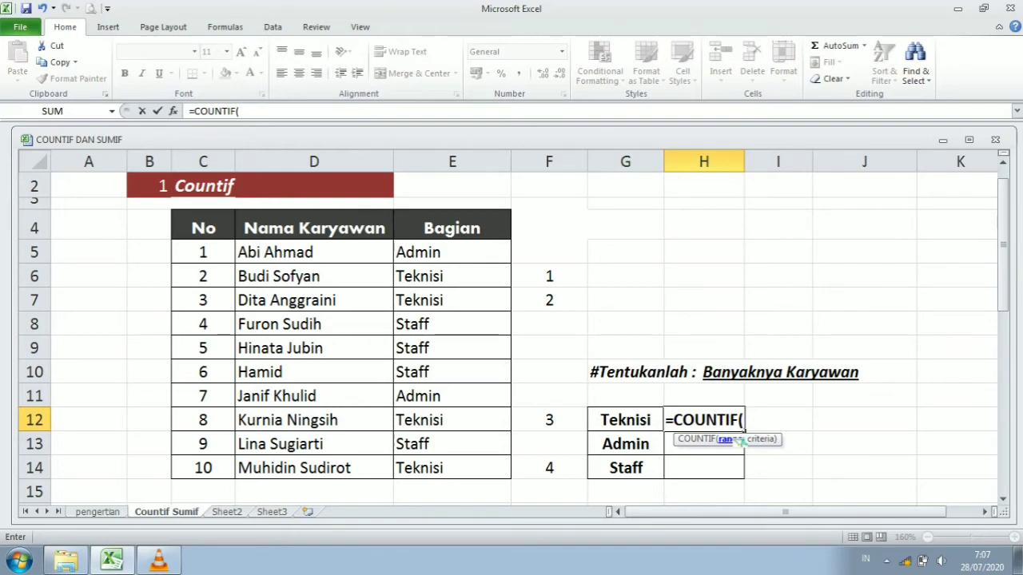
pyautogui.click(437, 255)
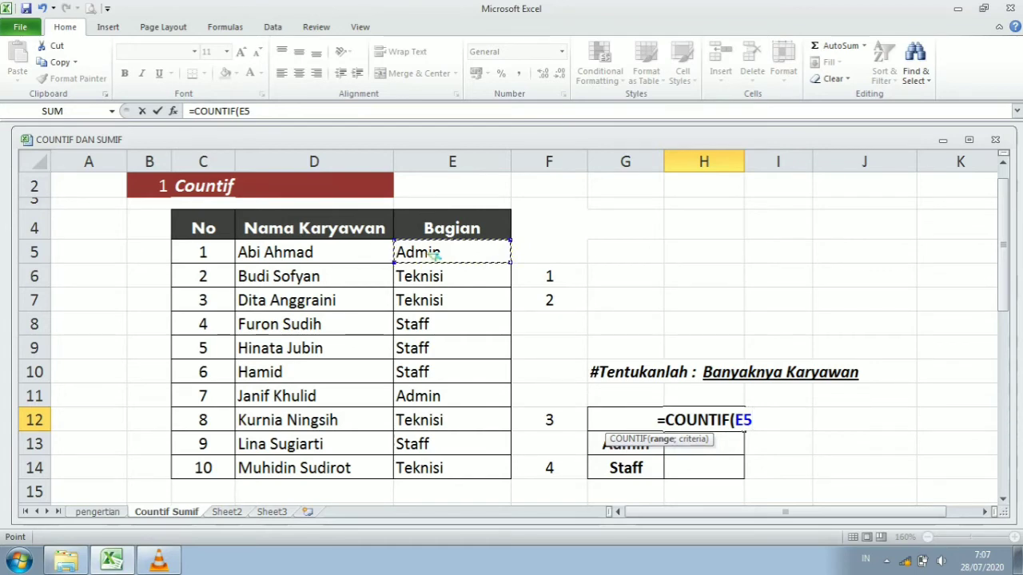
pyautogui.hotkey('ctrl', 'shift', 'Down')
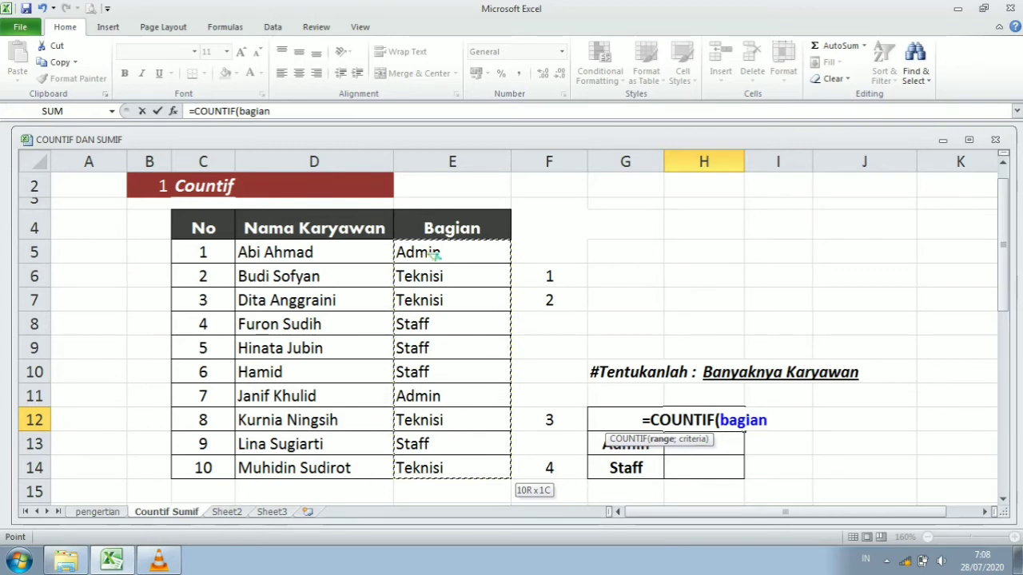
pyautogui.write(';')
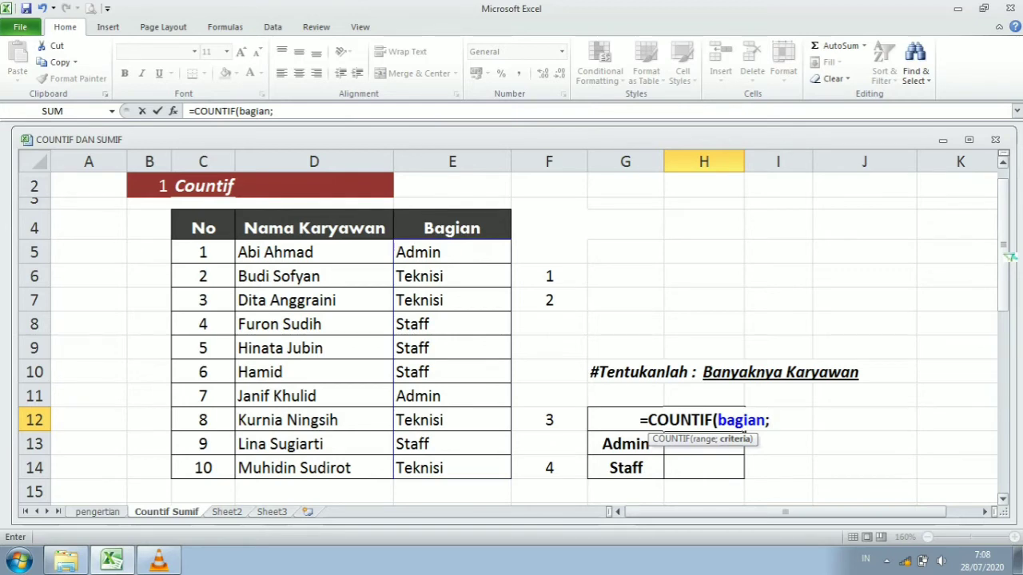
pyautogui.write('"')
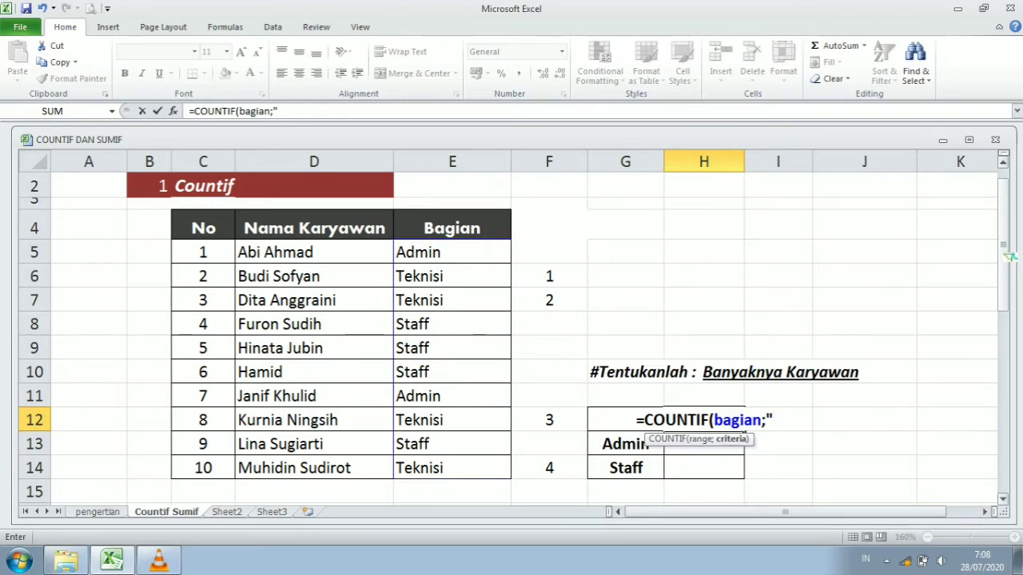
pyautogui.write('tEK')
pyautogui.press('BackSpace')
pyautogui.press('BackSpace')
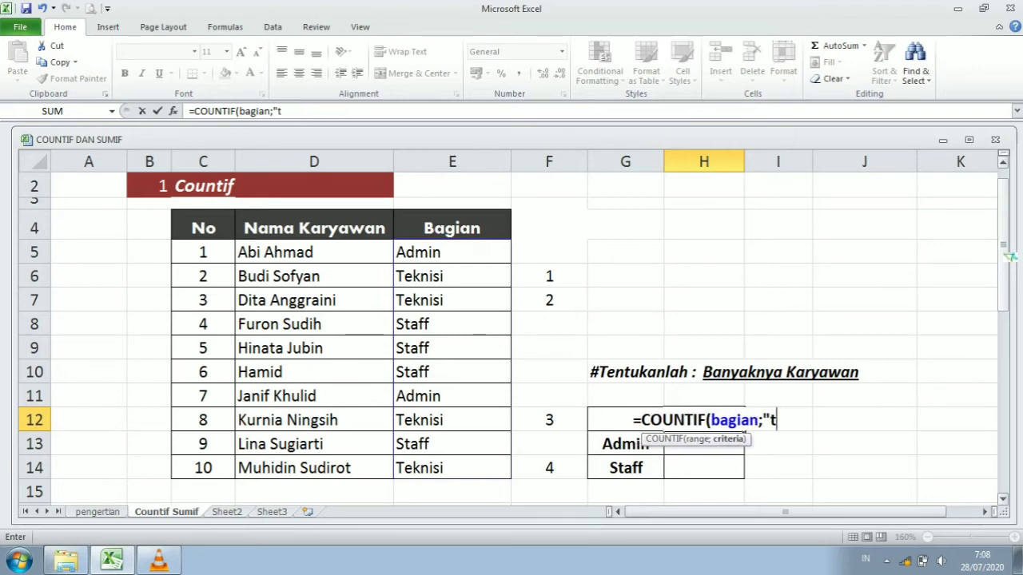
pyautogui.press('BackSpace')
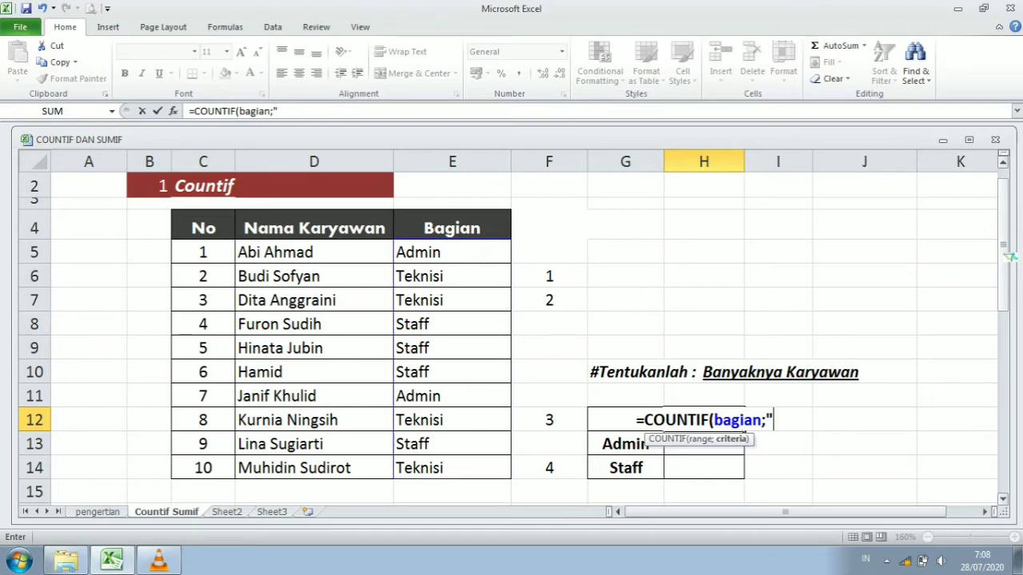
pyautogui.write('T')
pyautogui.write('ek')
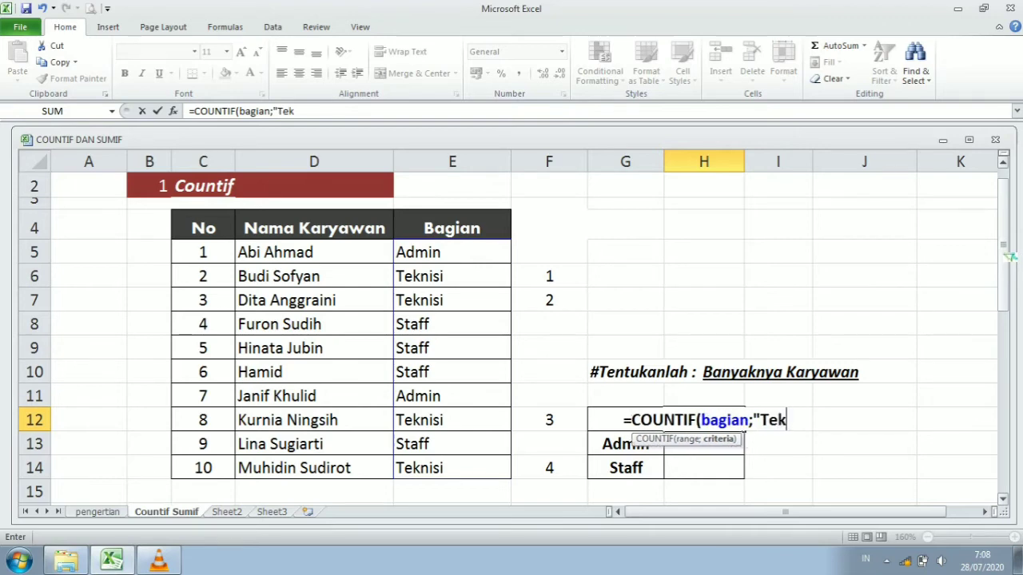
pyautogui.write('nisi")')
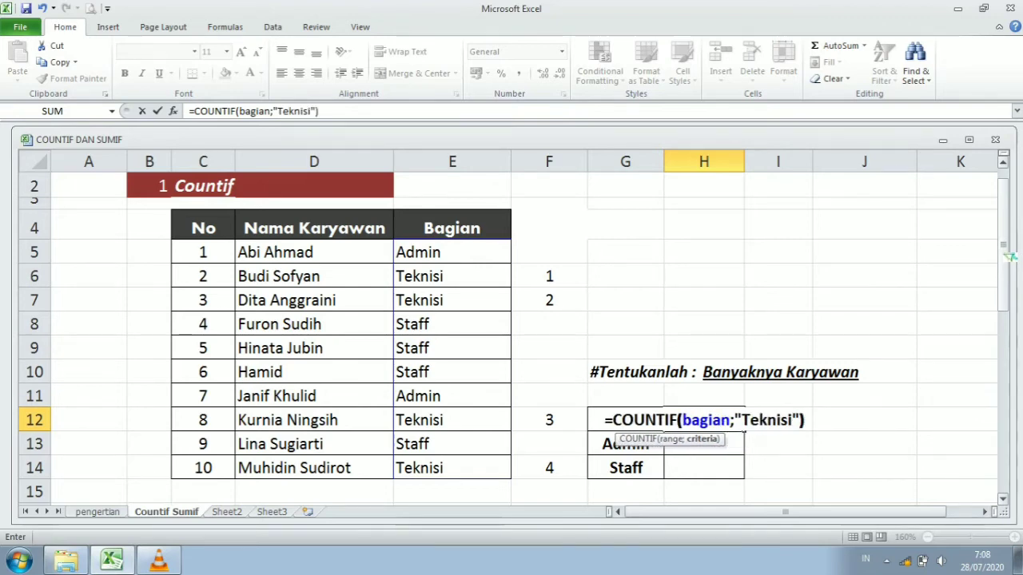
pyautogui.press('Return')
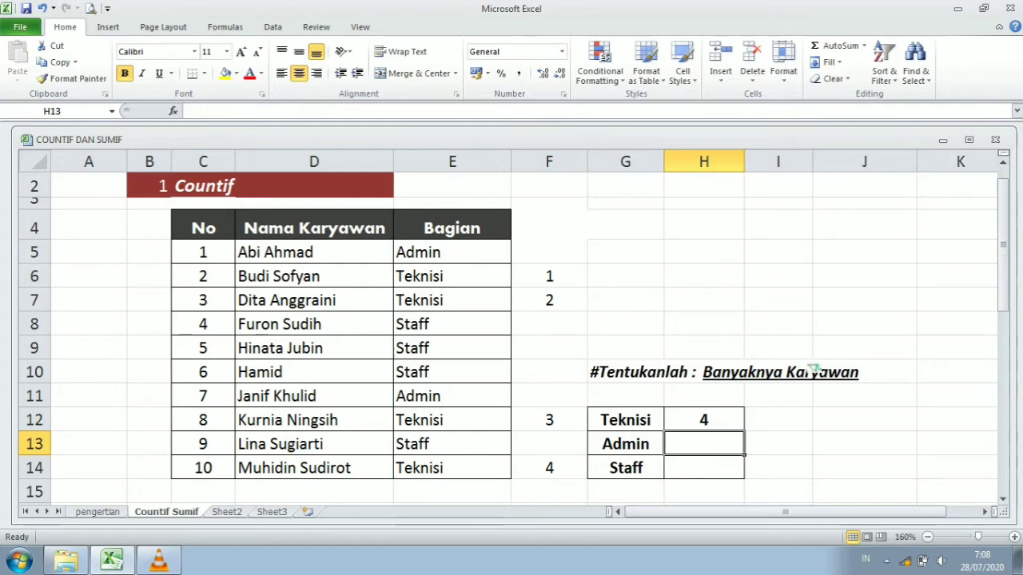
pyautogui.click(722, 420)
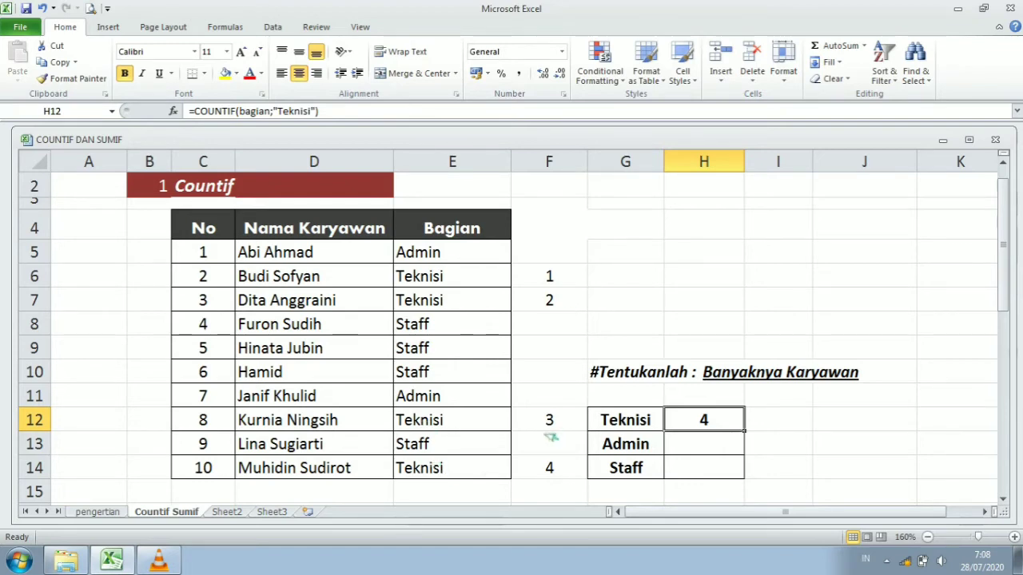
# Widen columns G and H of the Banyaknya Karyawan summary table so longer formulas fit.
pyautogui.click(723, 454)
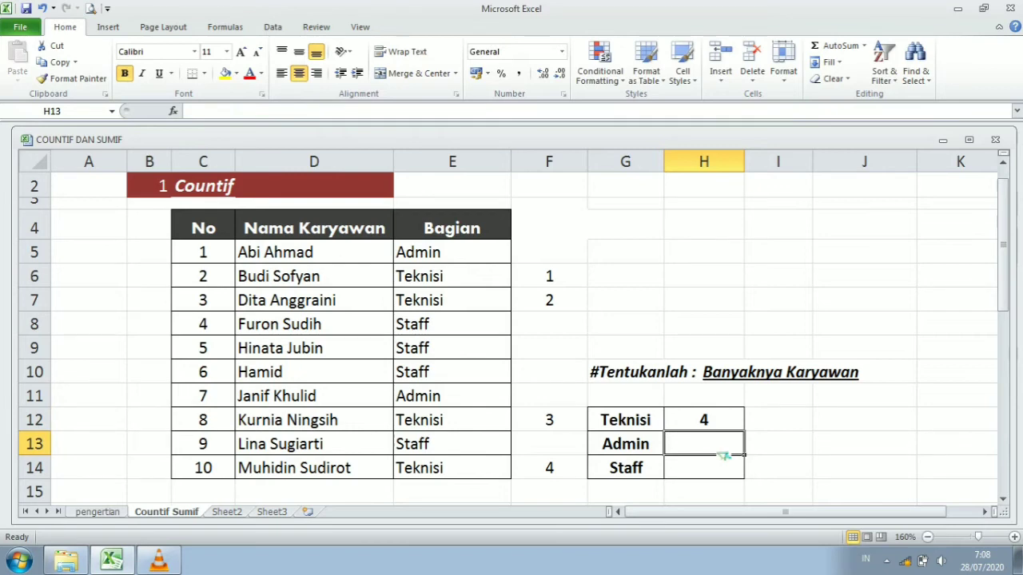
pyautogui.moveTo(664, 164); pyautogui.dragTo(689, 166)
pyautogui.moveTo(769, 166); pyautogui.dragTo(800, 166)
pyautogui.moveTo(690, 166); pyautogui.dragTo(711, 166)
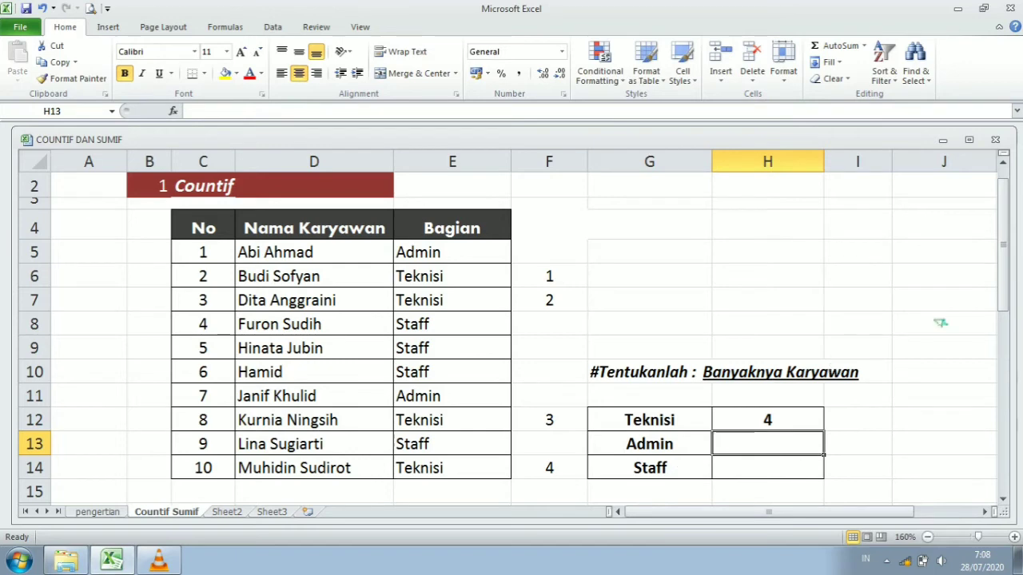
# Enter =COUNTIF(bagian;G13) in cell H13 to count the Admin employees, using the Bagian entries E5:E14 as the range.
pyautogui.write('=')
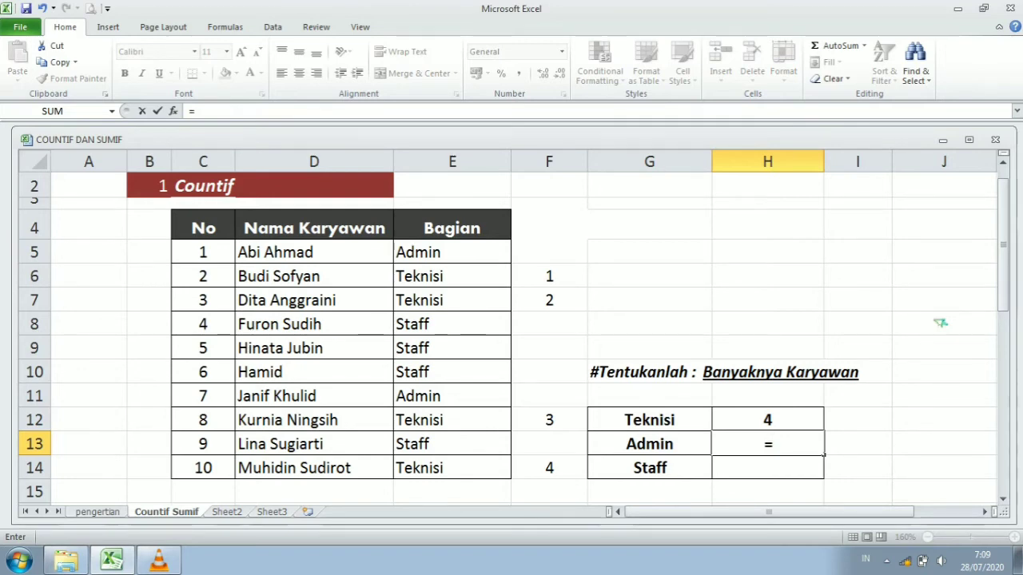
pyautogui.write('c')
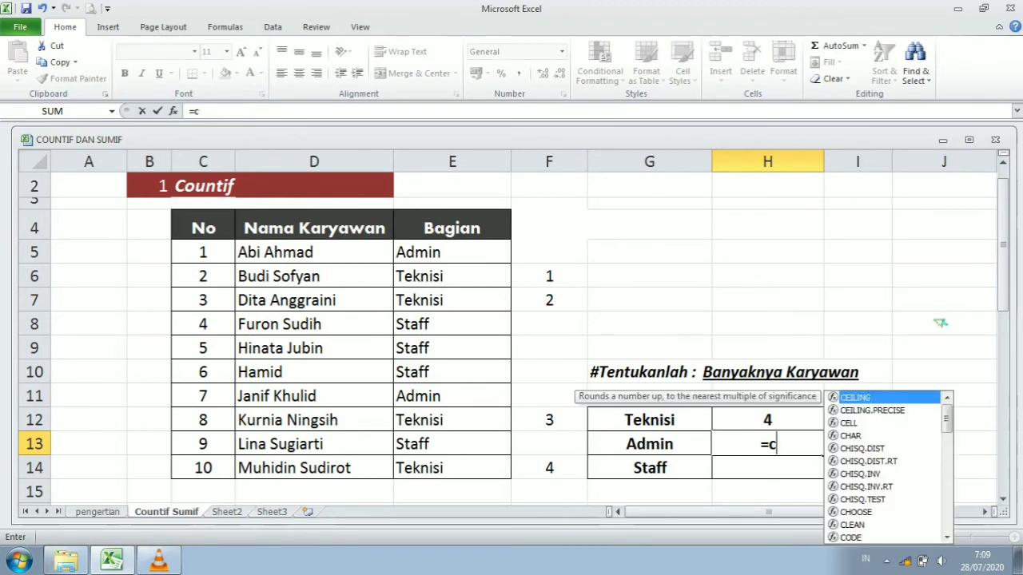
pyautogui.write('ounif')
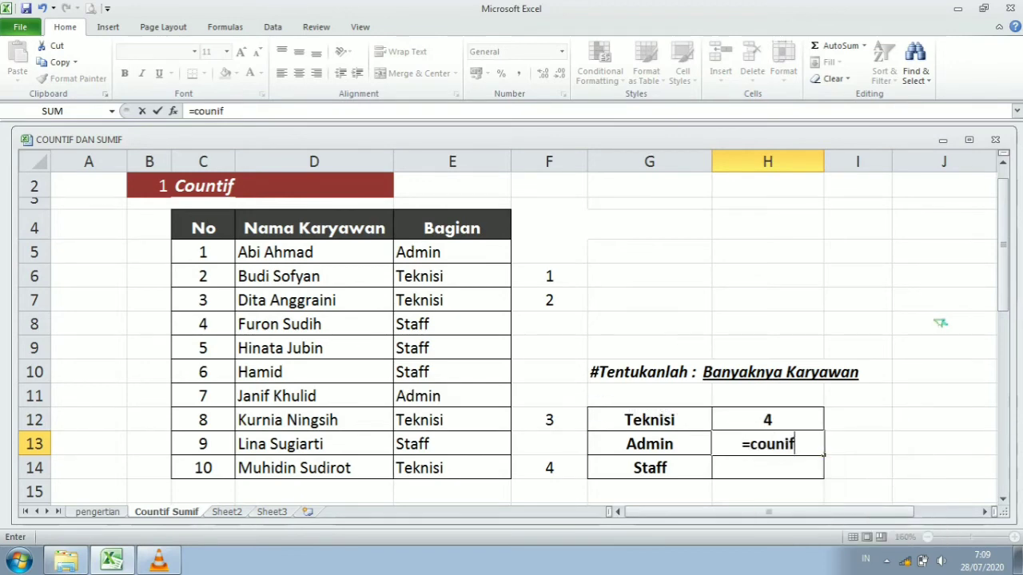
pyautogui.press('BackSpace')
pyautogui.press('BackSpace')
pyautogui.press('BackSpace')
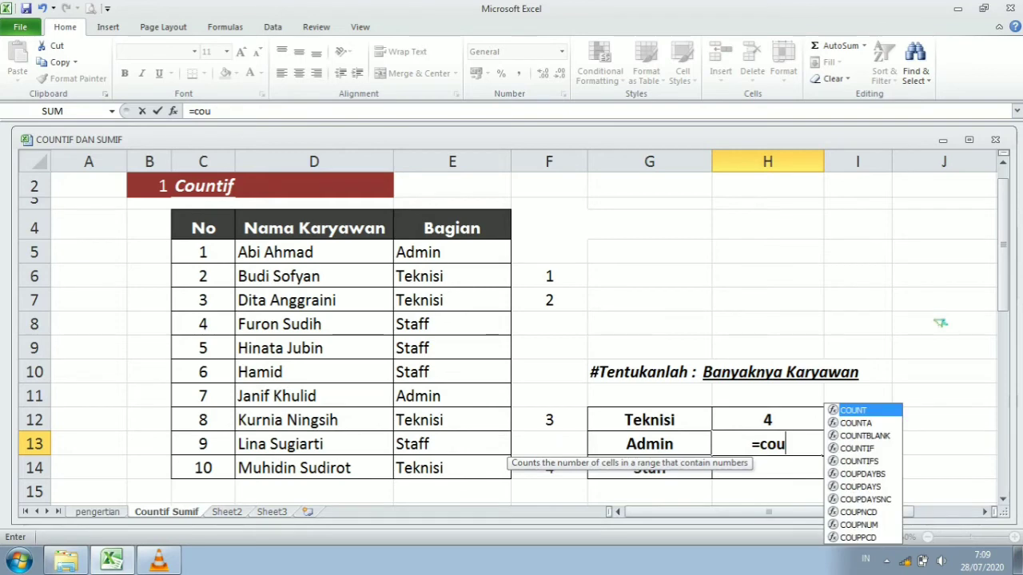
pyautogui.write('nt')
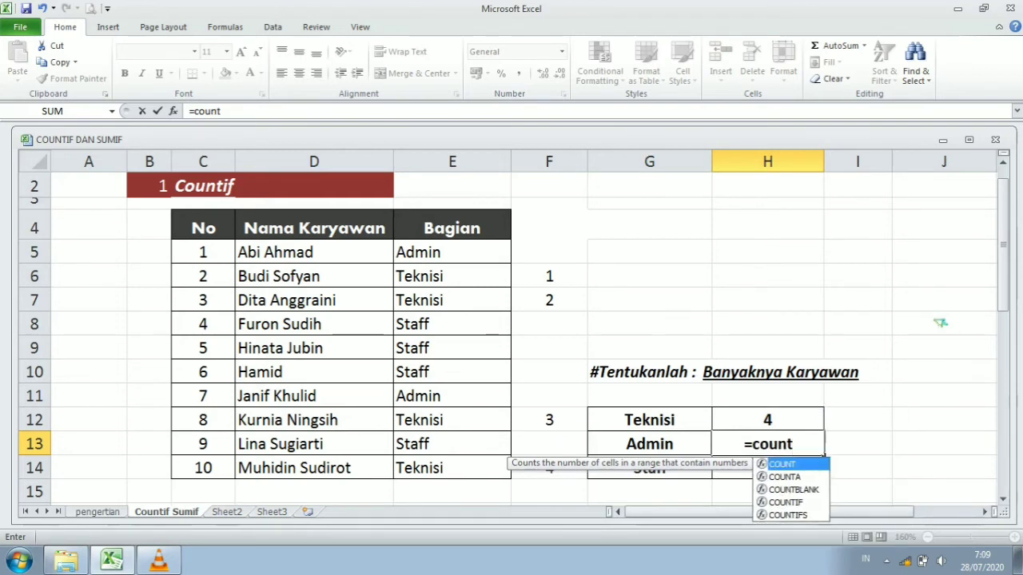
pyautogui.write('if(')
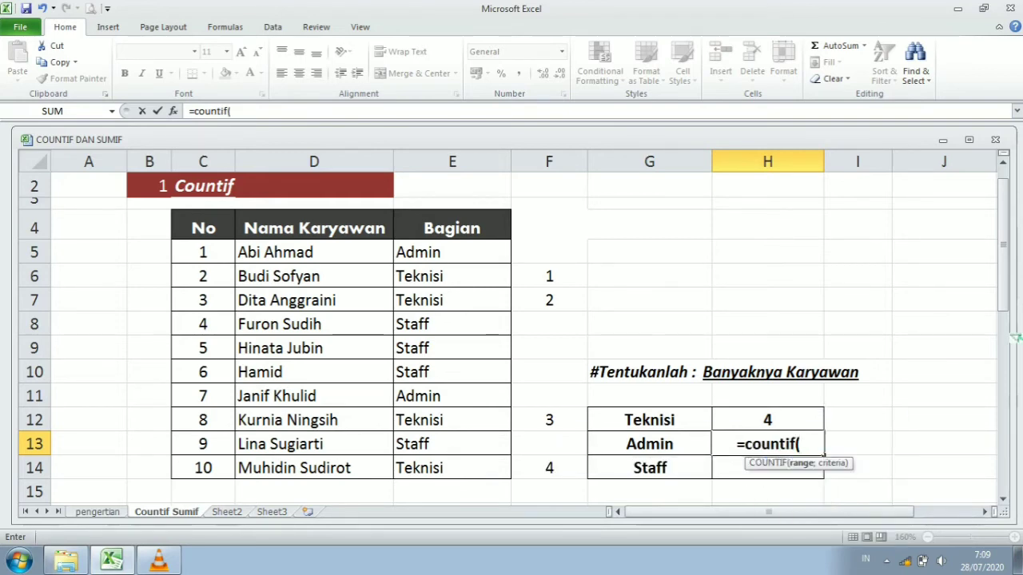
pyautogui.click(437, 254)
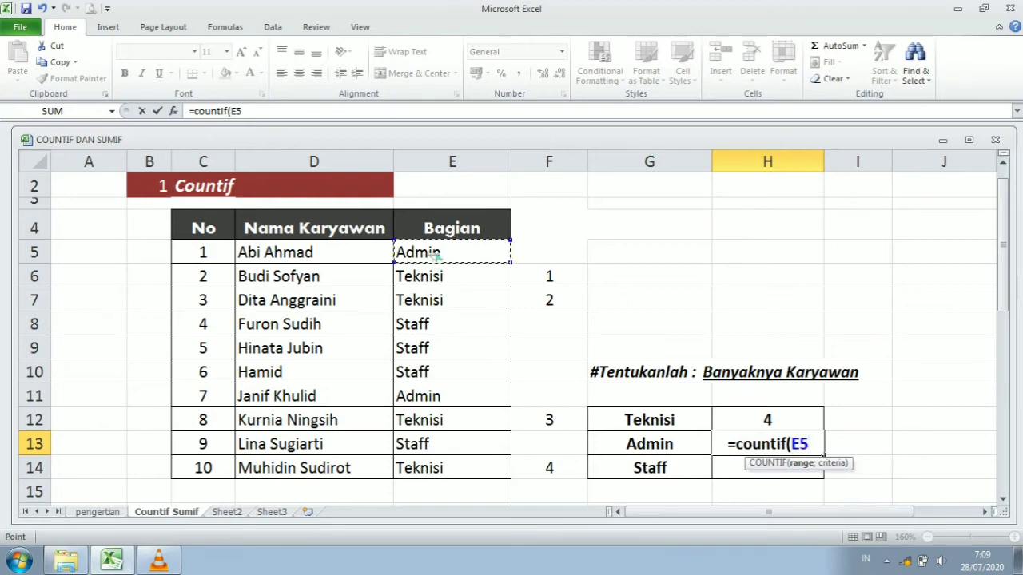
pyautogui.hotkey('ctrl', 'shift', 'Down')
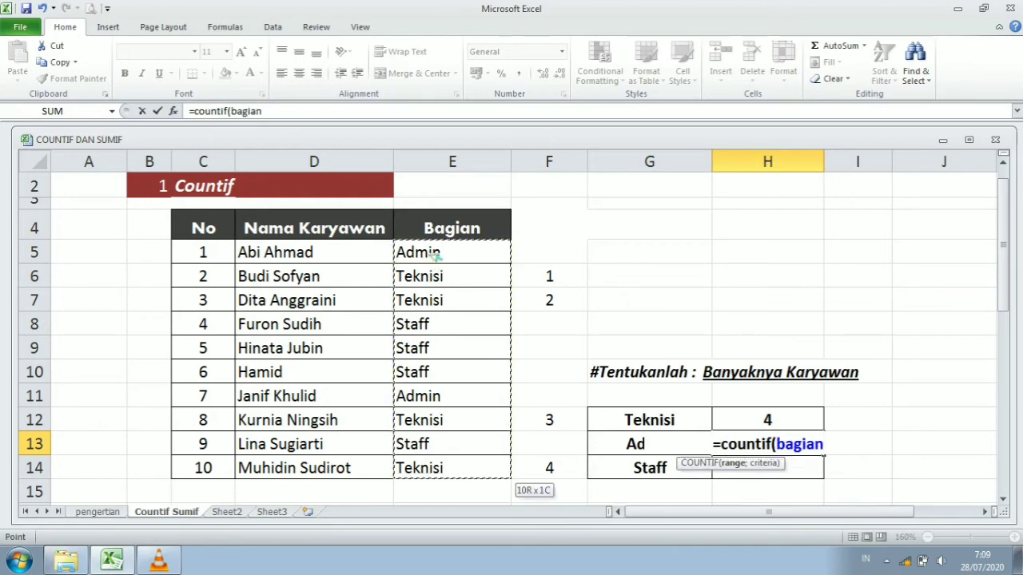
pyautogui.write(';')
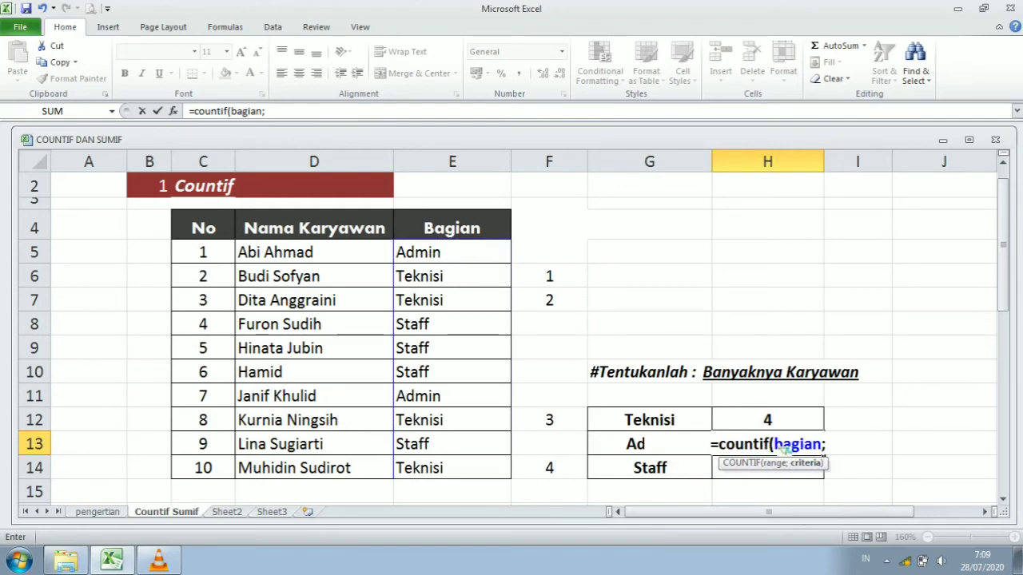
pyautogui.click(635, 449)
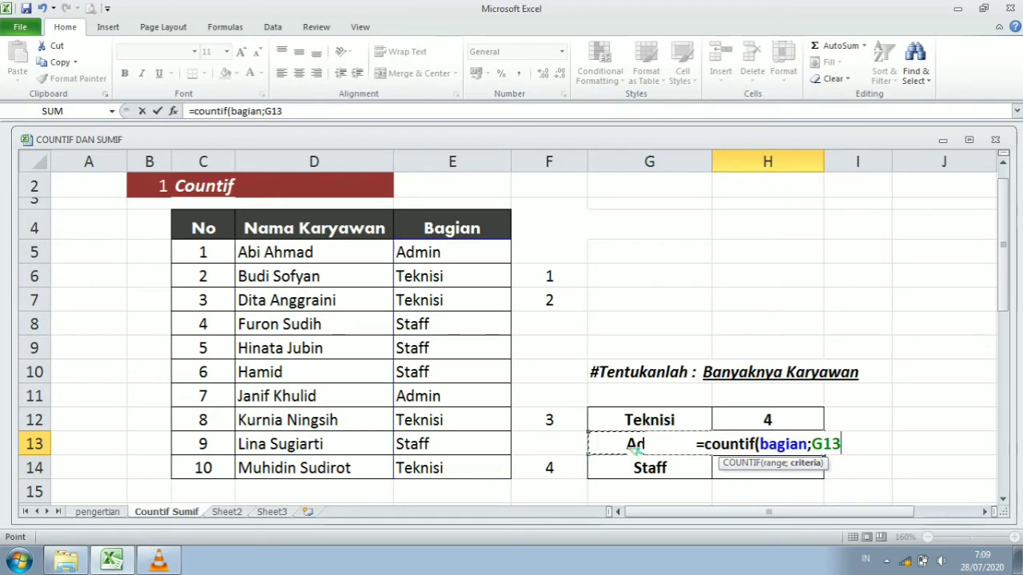
pyautogui.write(')')
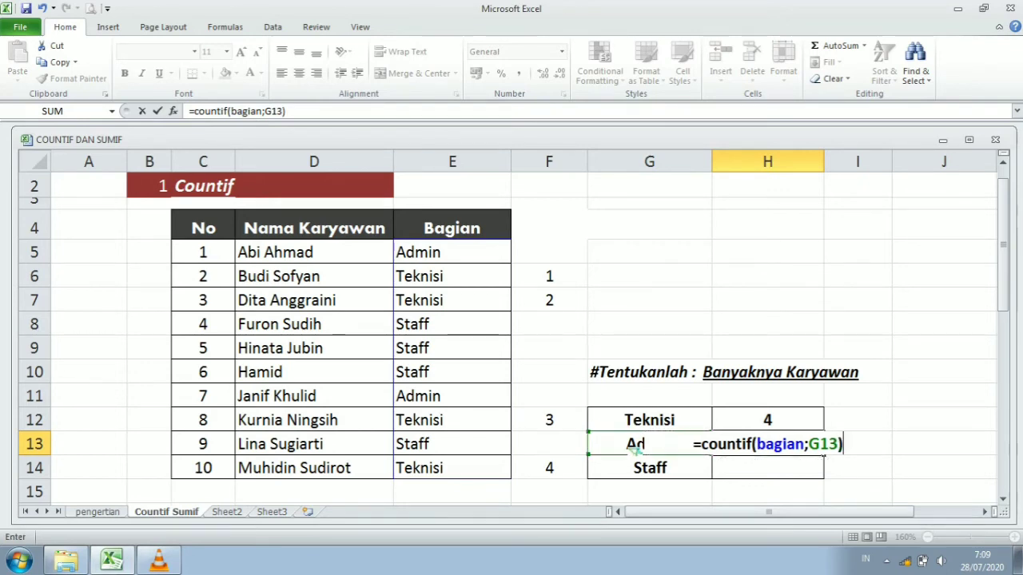
pyautogui.press('Return')
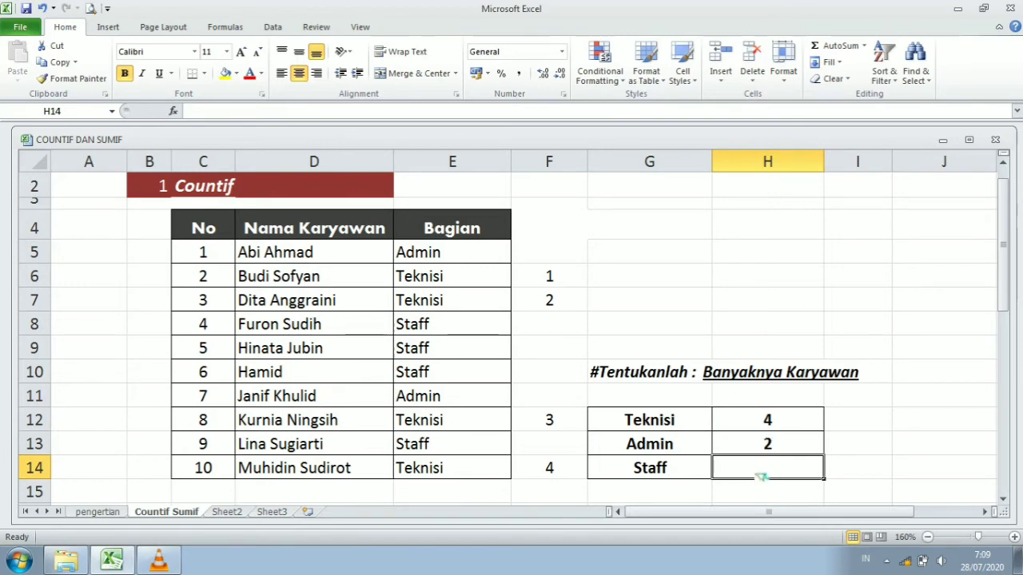
# Enter =COUNTIF(bagian;"Staff") in cell H14, using the Bagian entries E5:E14 as the range.
pyautogui.write('=s')
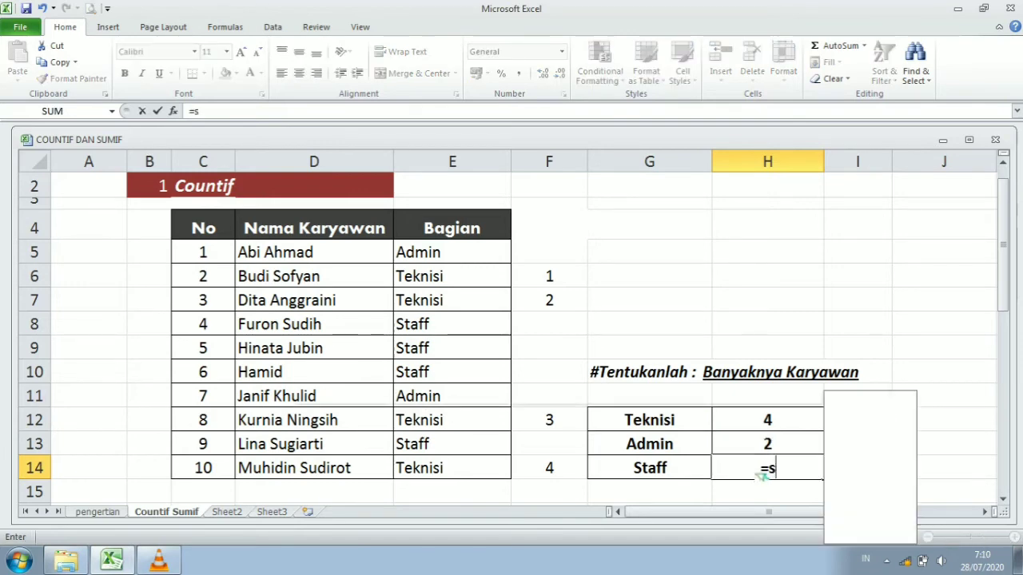
pyautogui.press('BackSpace')
pyautogui.write('count')
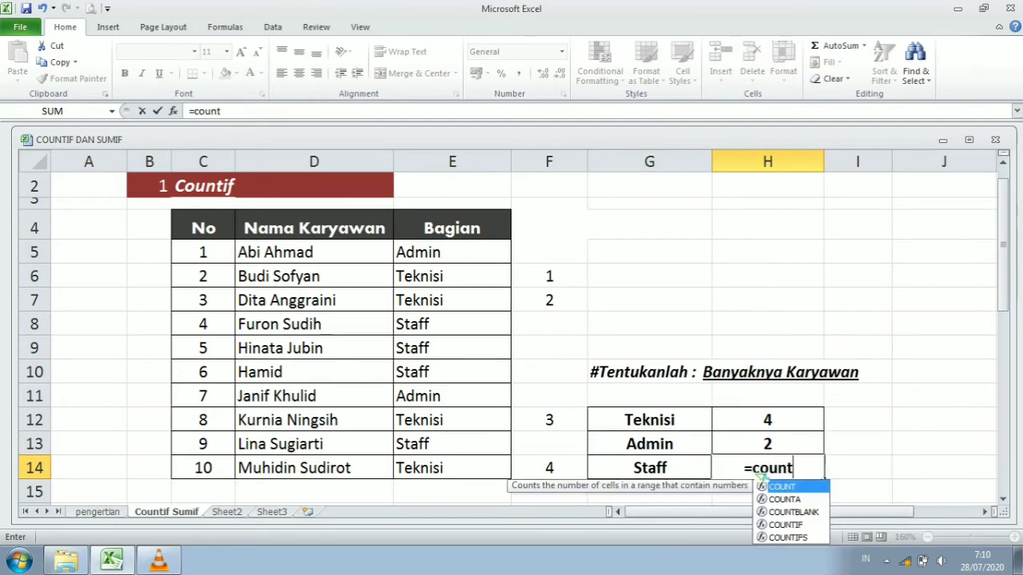
pyautogui.write('if(')
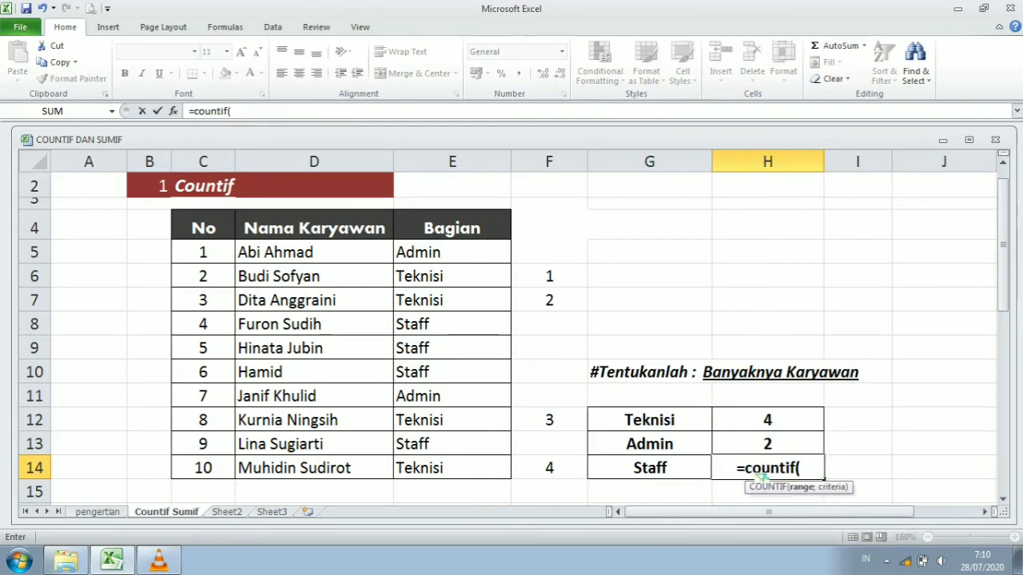
pyautogui.click(466, 252)
pyautogui.moveTo(461, 256); pyautogui.dragTo(479, 470)
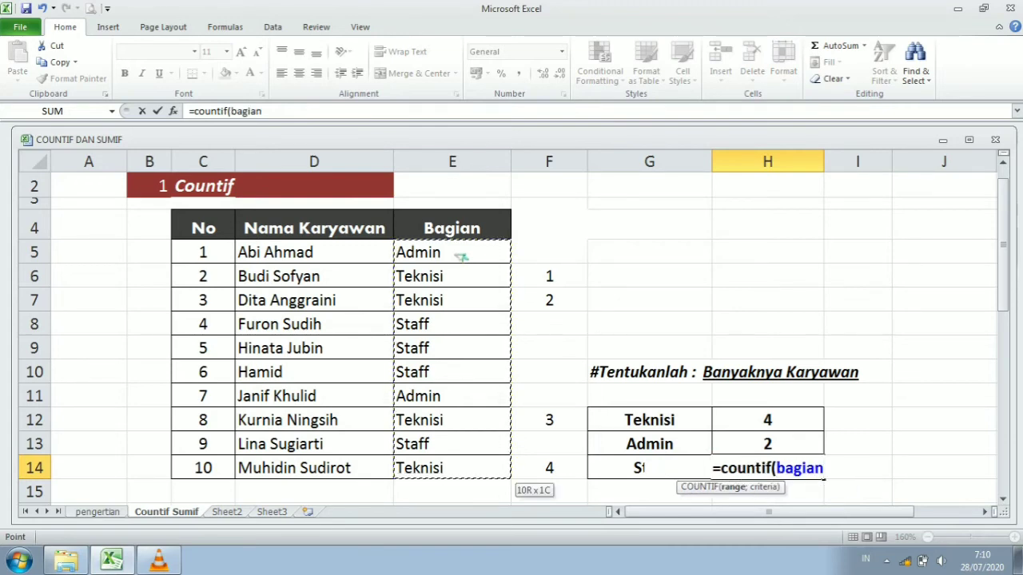
pyautogui.write(';')
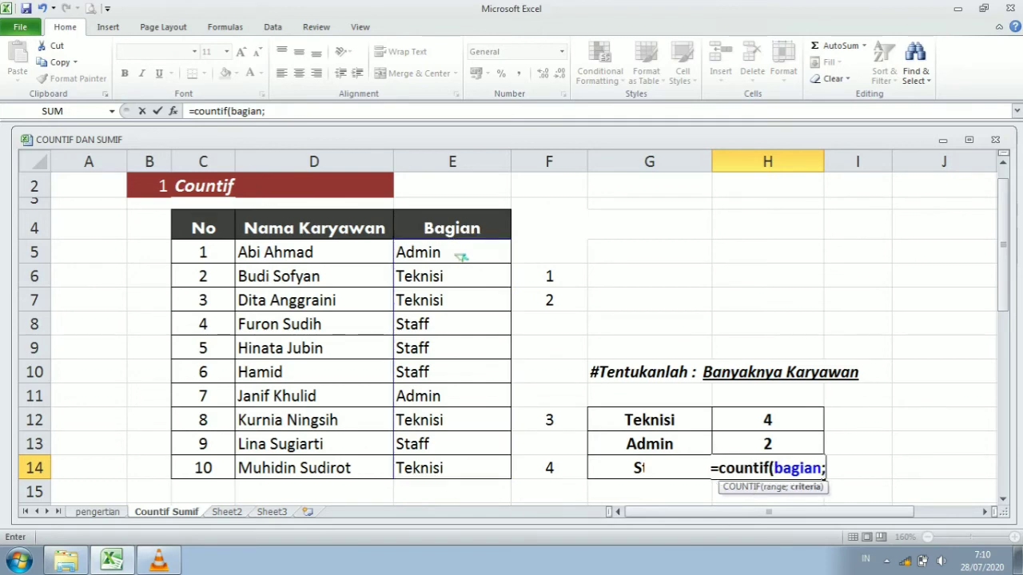
pyautogui.click(637, 475)
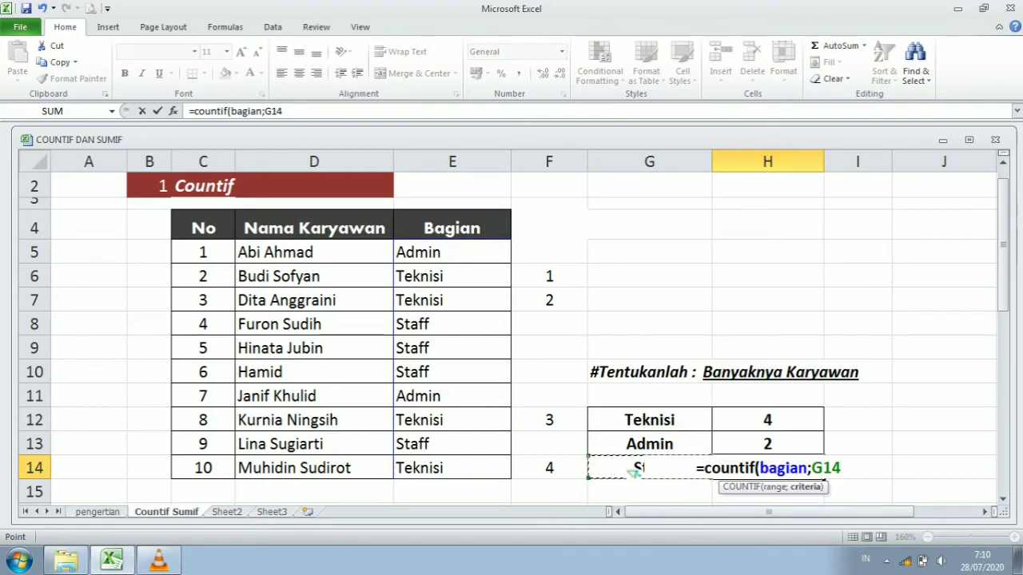
pyautogui.press('BackSpace')
pyautogui.press('BackSpace')
pyautogui.press('BackSpace')
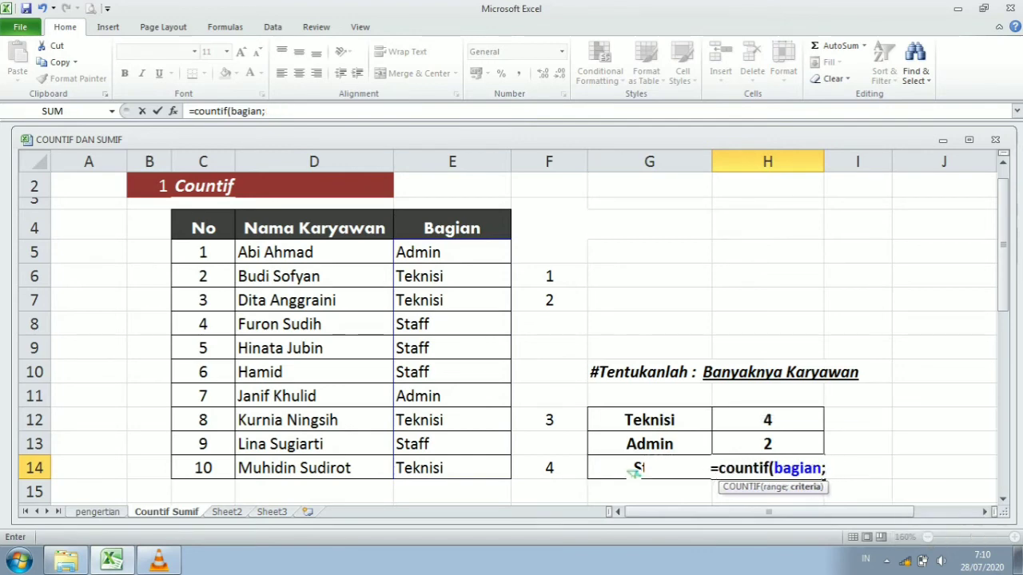
pyautogui.write('"')
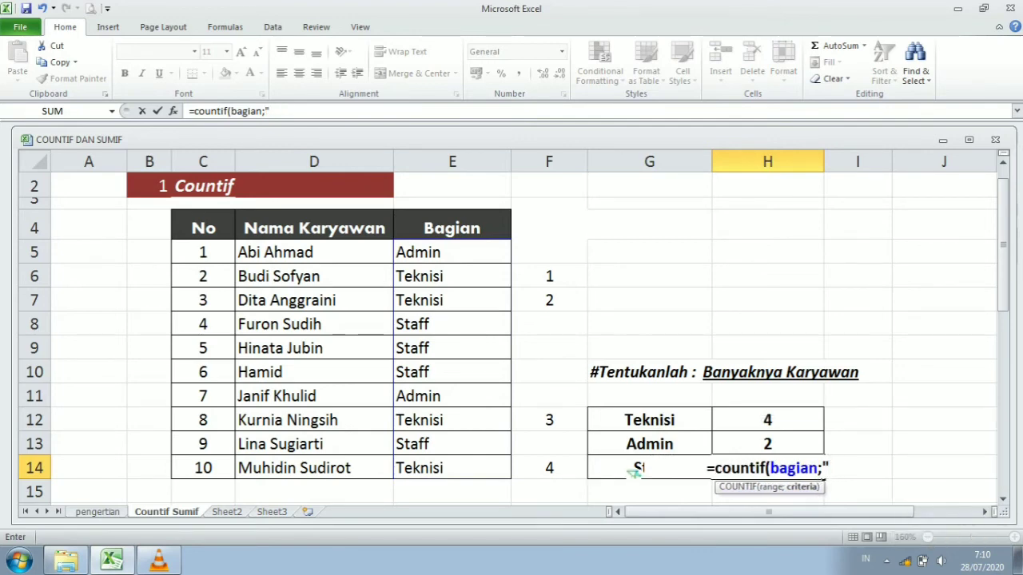
pyautogui.write('St')
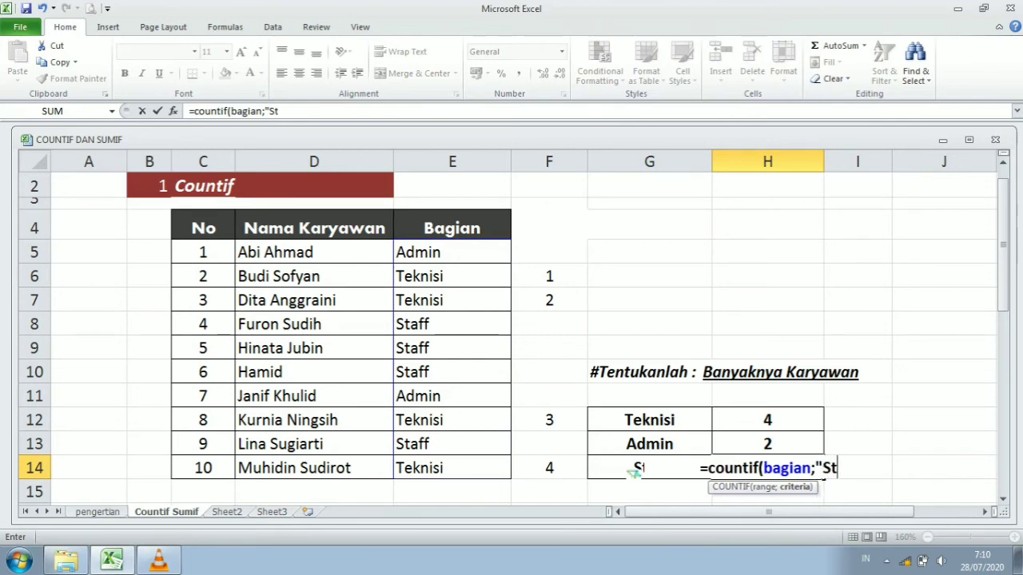
pyautogui.write('aff"')
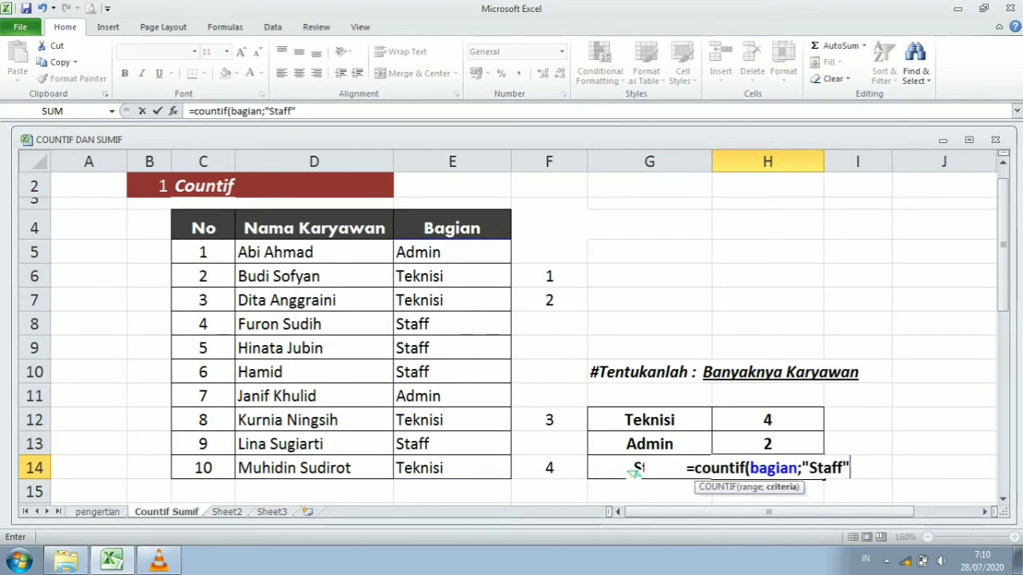
pyautogui.write(')')
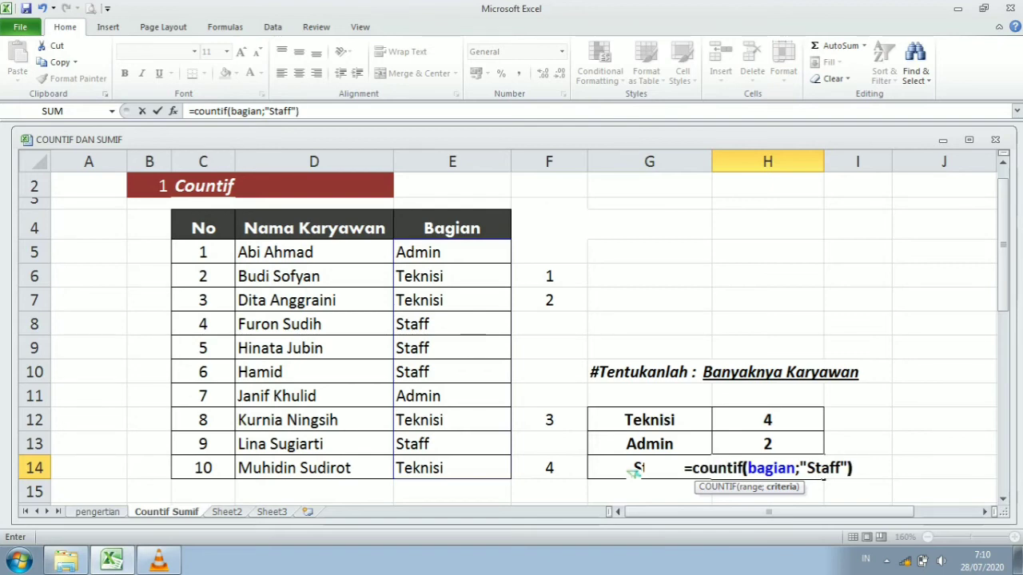
pyautogui.press('Return')
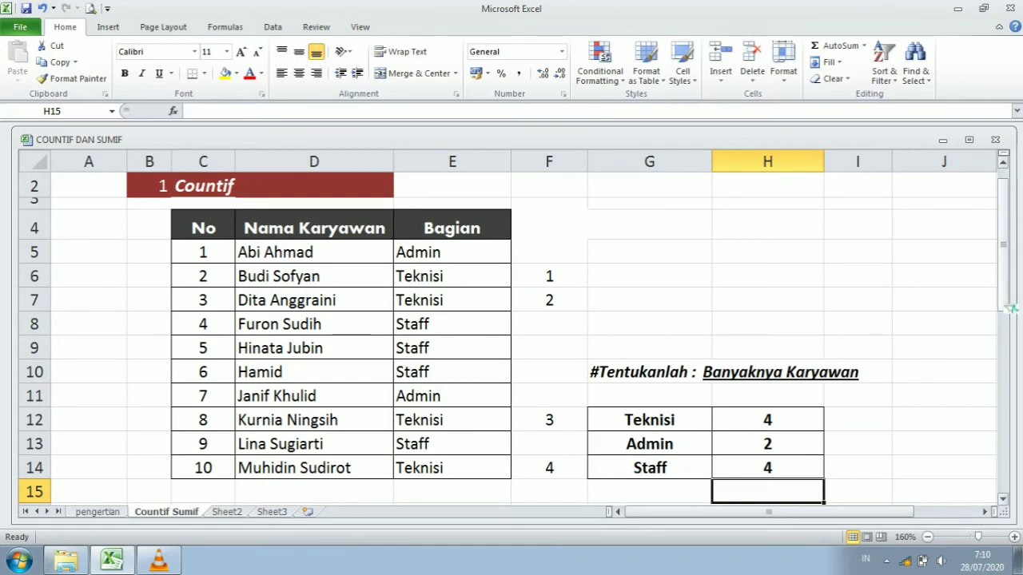
# Clear the existing sales totals for Honda, Yamaha and Suzuki in I31:I33 and the extra value in J31 of the Sumif section.
pyautogui.moveTo(1011, 308); pyautogui.dragTo(999, 502)
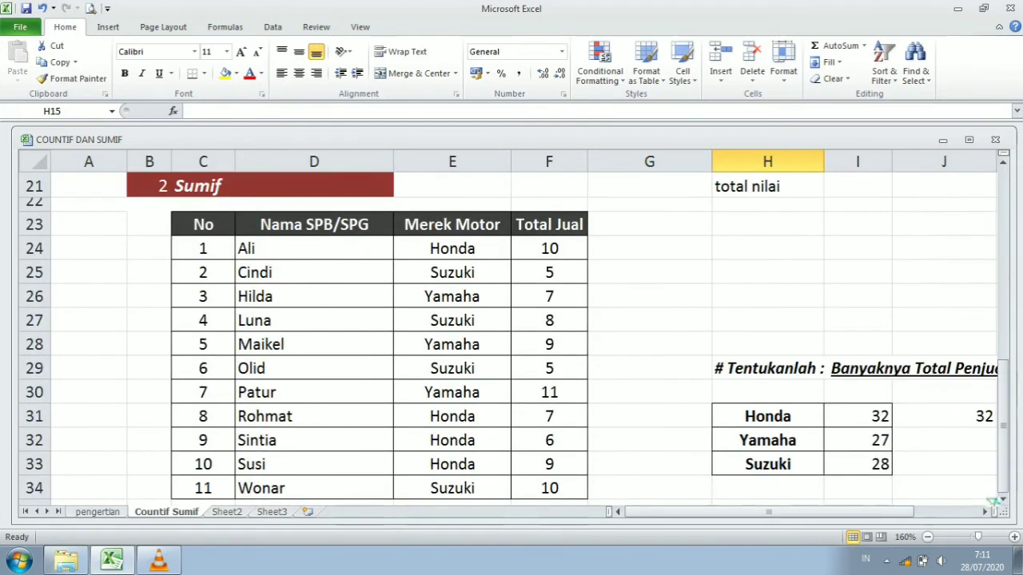
pyautogui.click(988, 511)
pyautogui.click(988, 512)
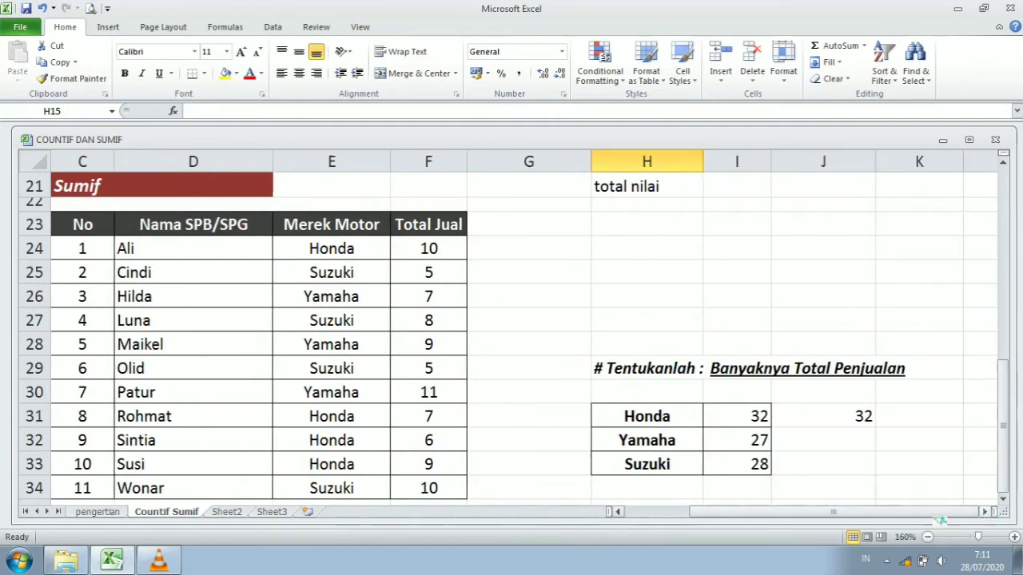
pyautogui.click(622, 513)
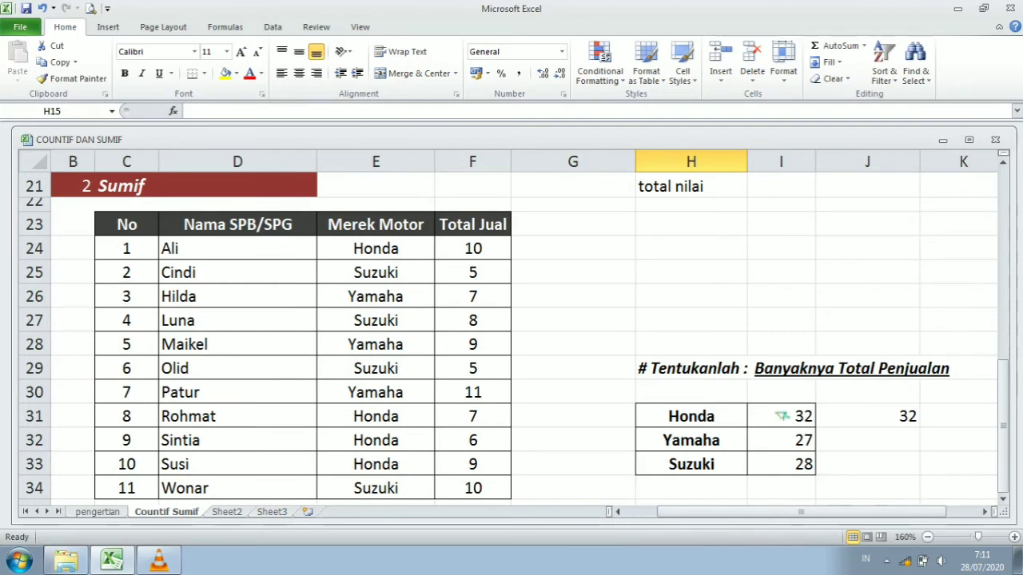
pyautogui.click(779, 416)
pyautogui.hotkey('shift', 'Down')
pyautogui.hotkey('shift', 'Down')
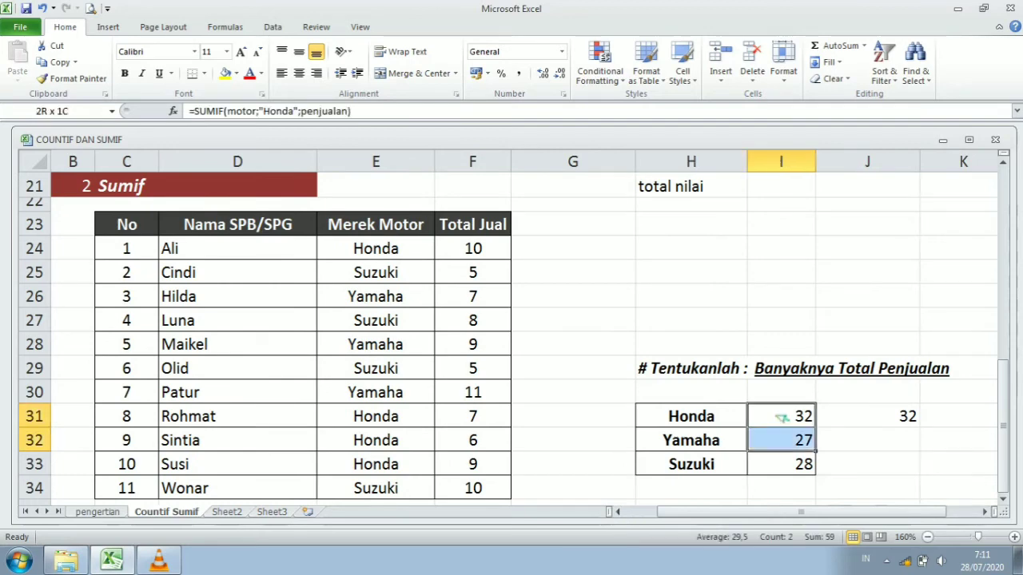
pyautogui.press('Delete')
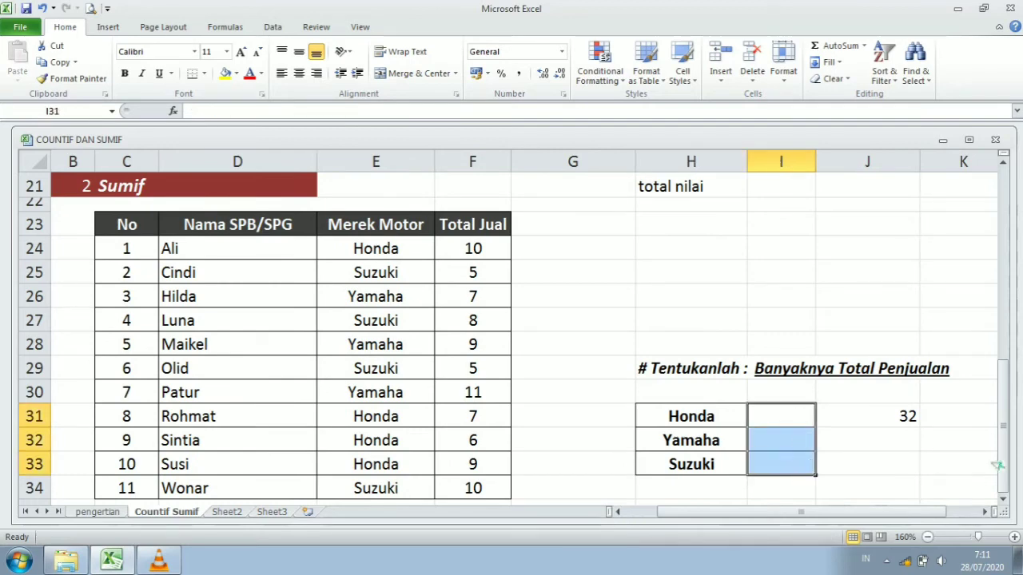
pyautogui.click(897, 424)
pyautogui.press('Delete')
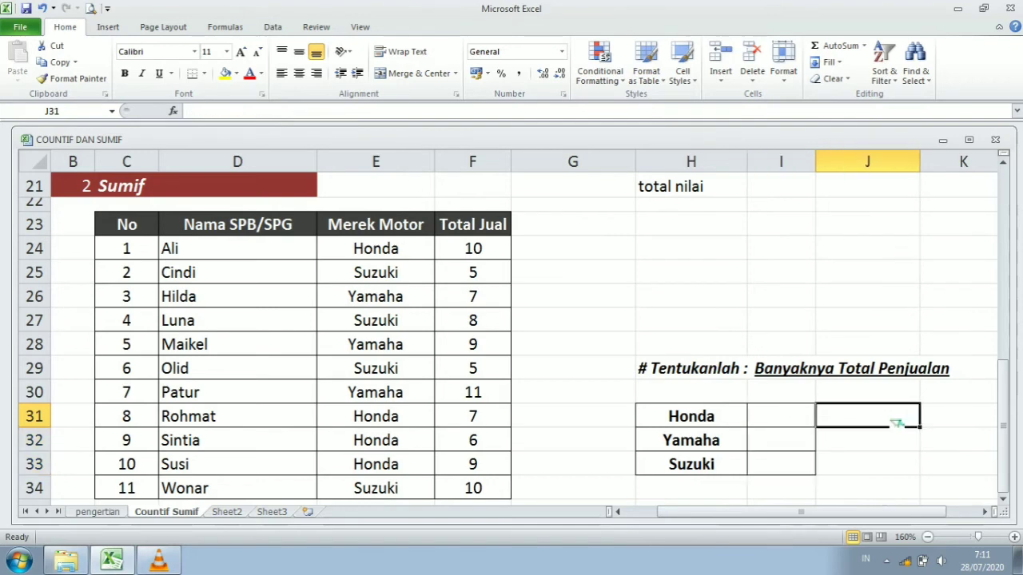
pyautogui.click(621, 398)
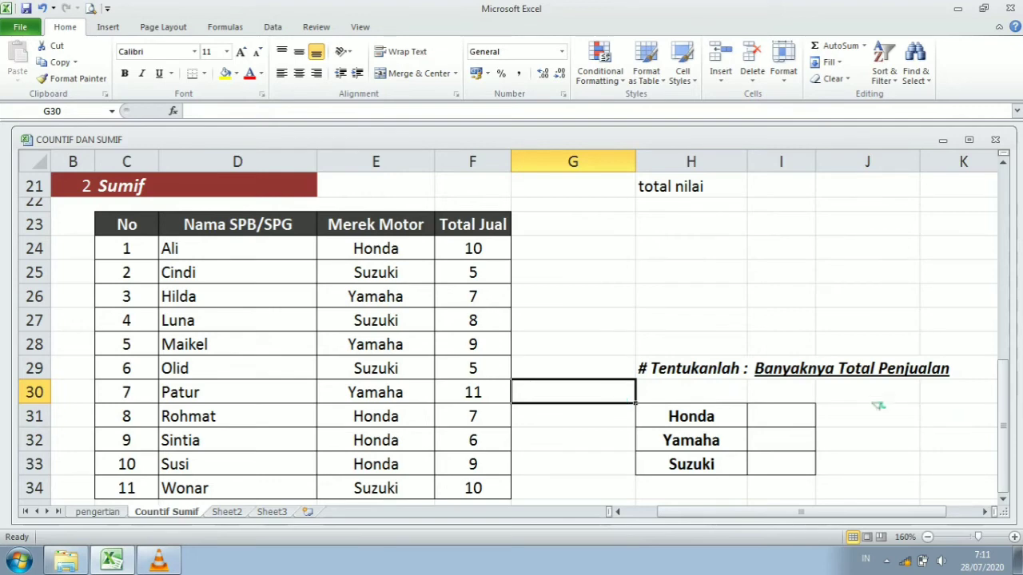
pyautogui.click(917, 396)
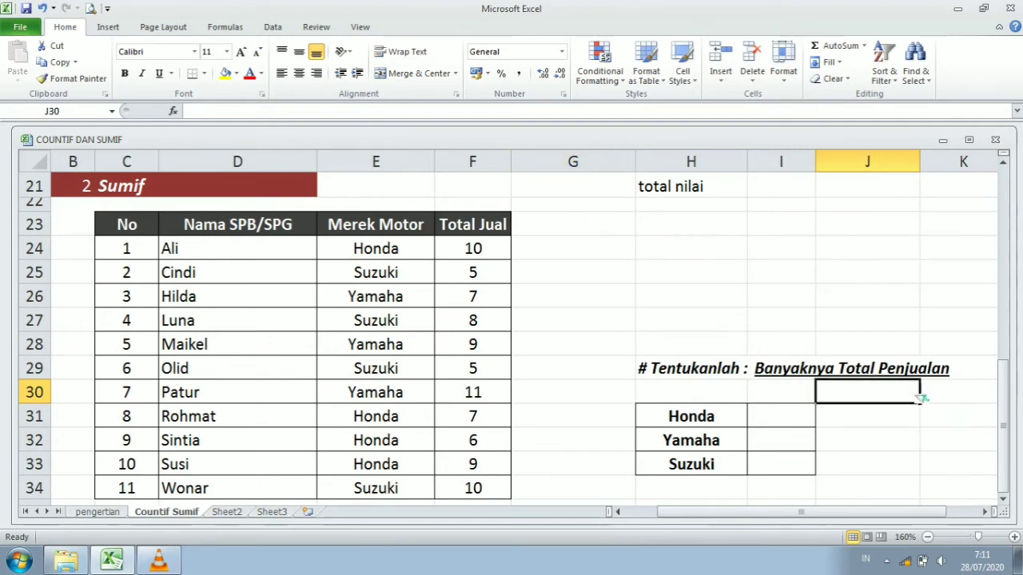
pyautogui.click(677, 417)
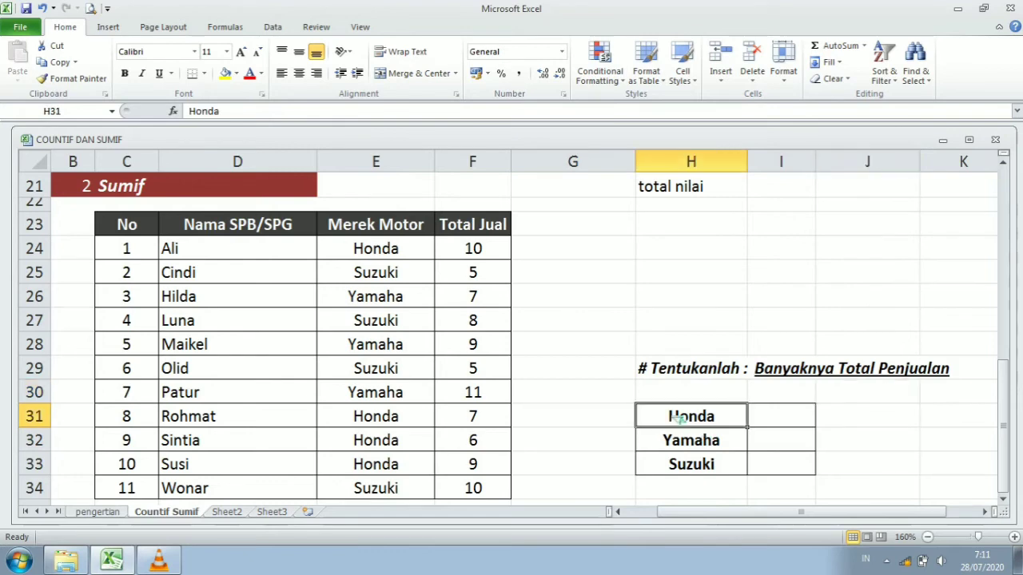
pyautogui.click(699, 465)
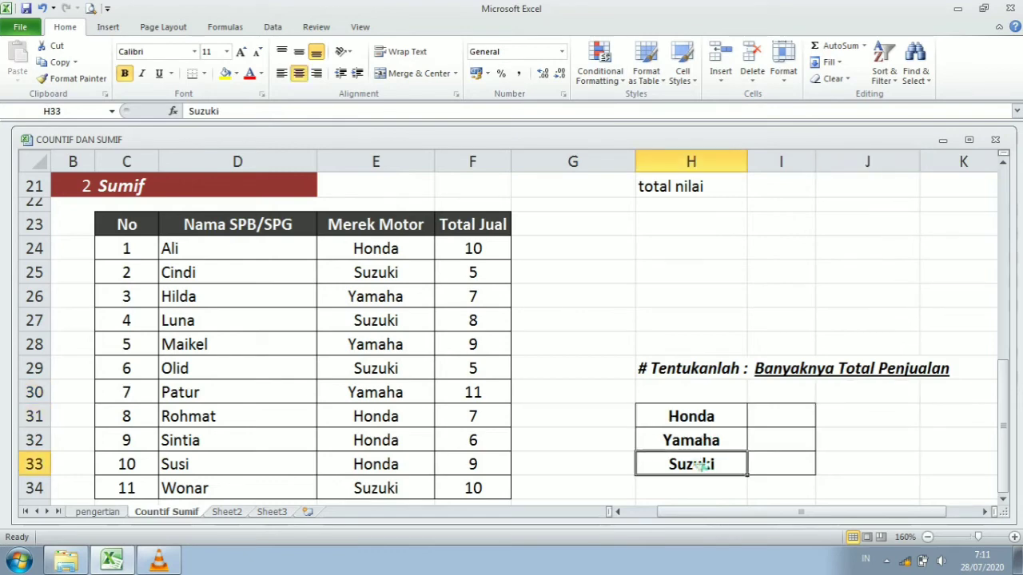
pyautogui.click(704, 418)
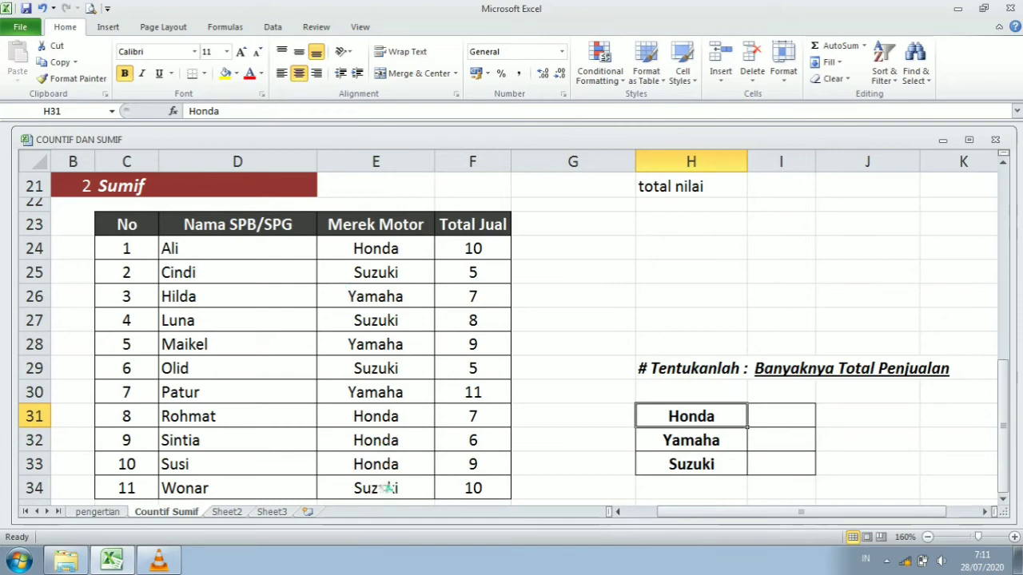
pyautogui.moveTo(400, 320); pyautogui.dragTo(524, 363)
pyautogui.click(584, 385)
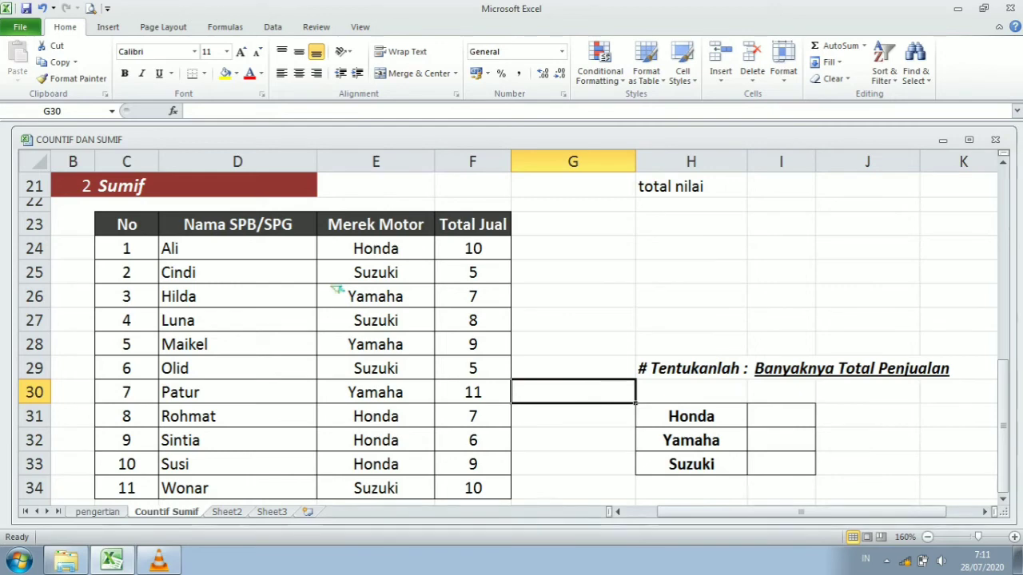
pyautogui.click(395, 257)
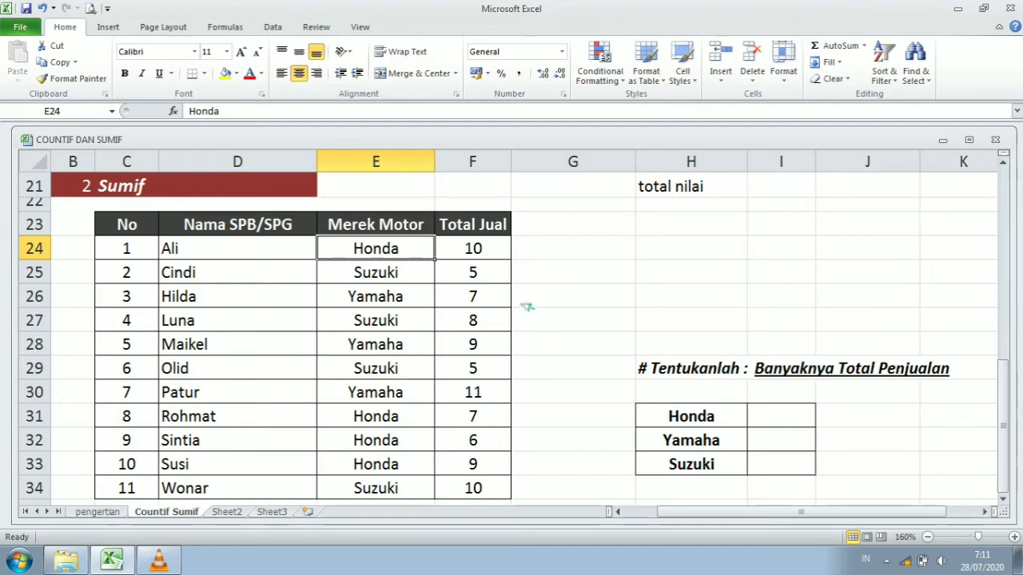
pyautogui.click(466, 258)
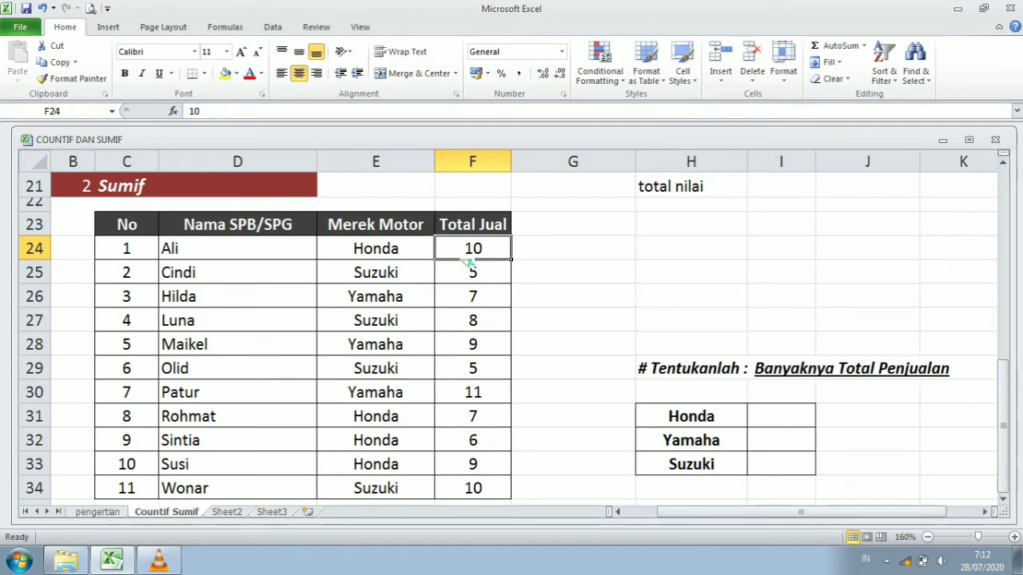
# Enter =SUMIF(motor;H31;penjualan) in cell I31 to total Honda sales, using brands E24:E34 as the range and Total Jual F24:F34 as the sum range.
pyautogui.click(783, 422)
pyautogui.write('=')
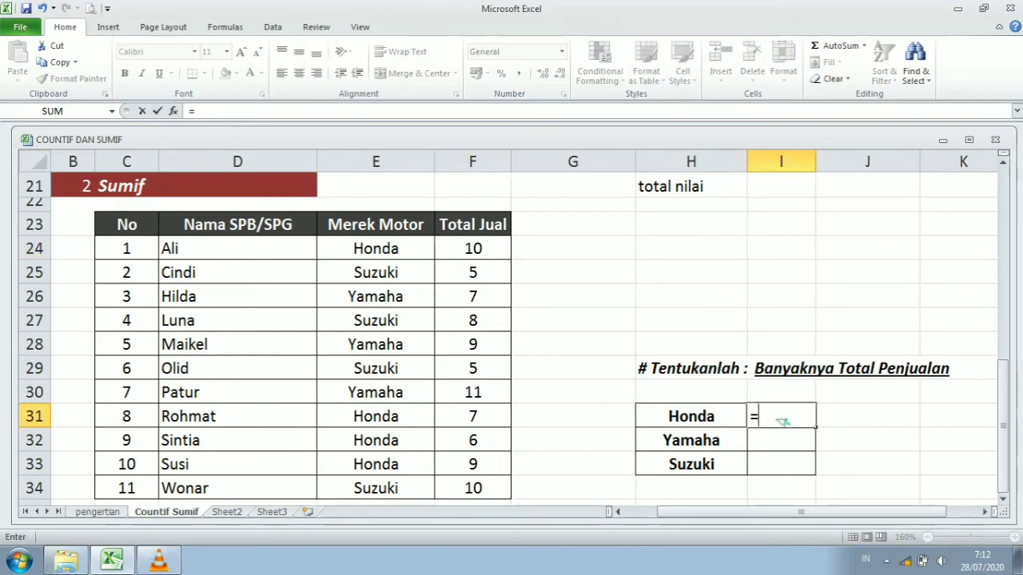
pyautogui.write('sumif')
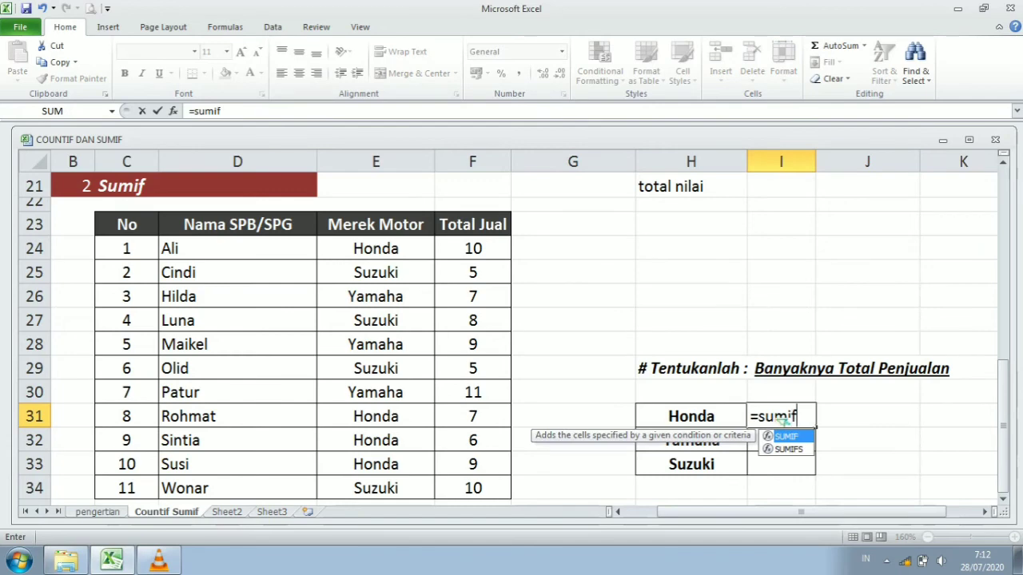
pyautogui.write('(')
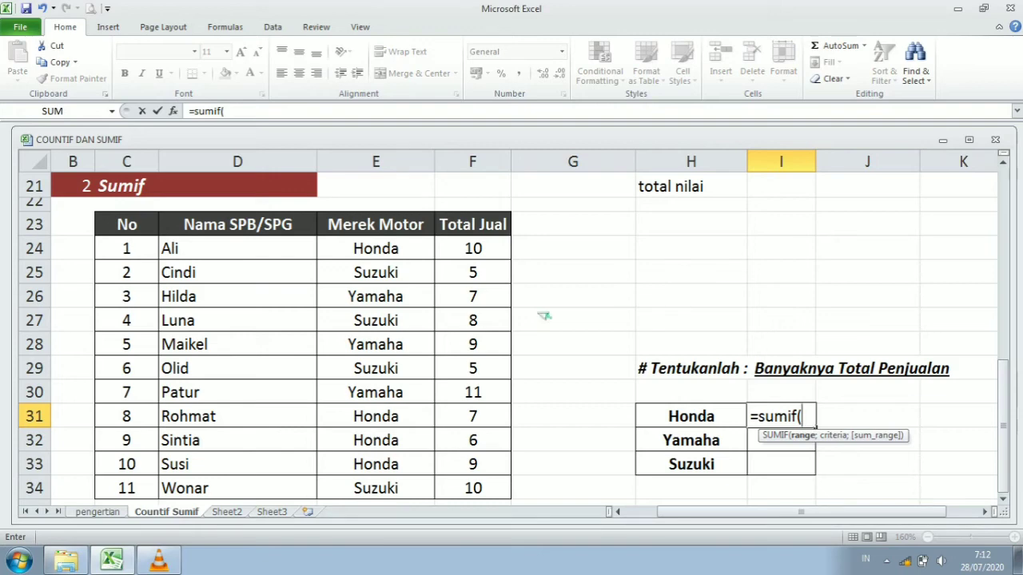
pyautogui.click(406, 253)
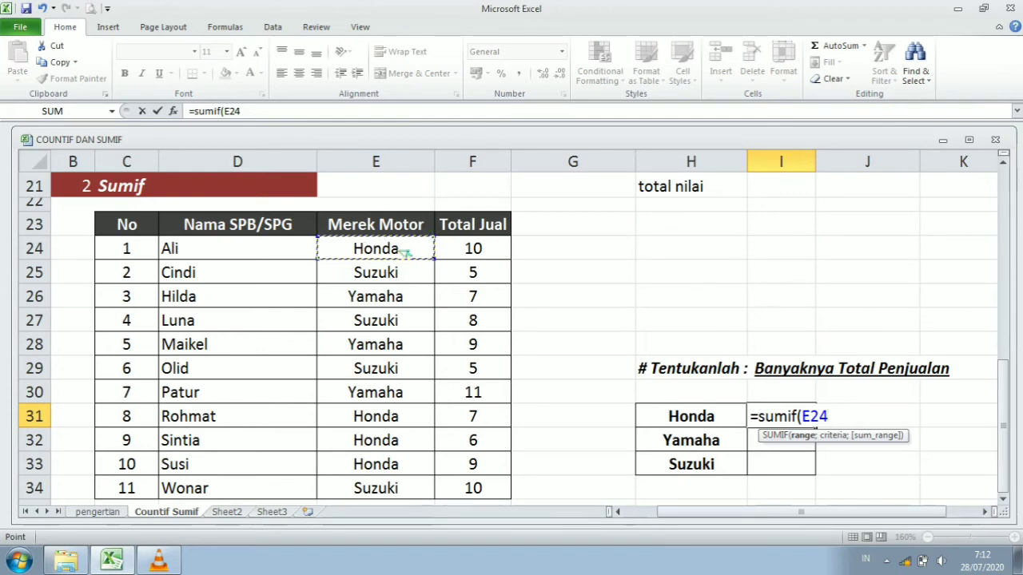
pyautogui.hotkey('ctrl', 'shift', 'Down')
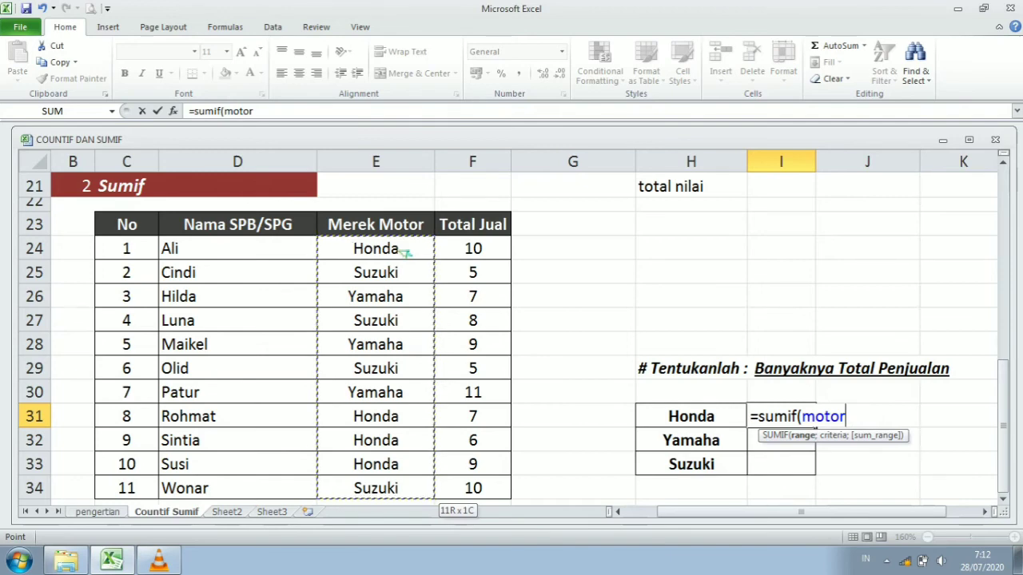
pyautogui.write(';')
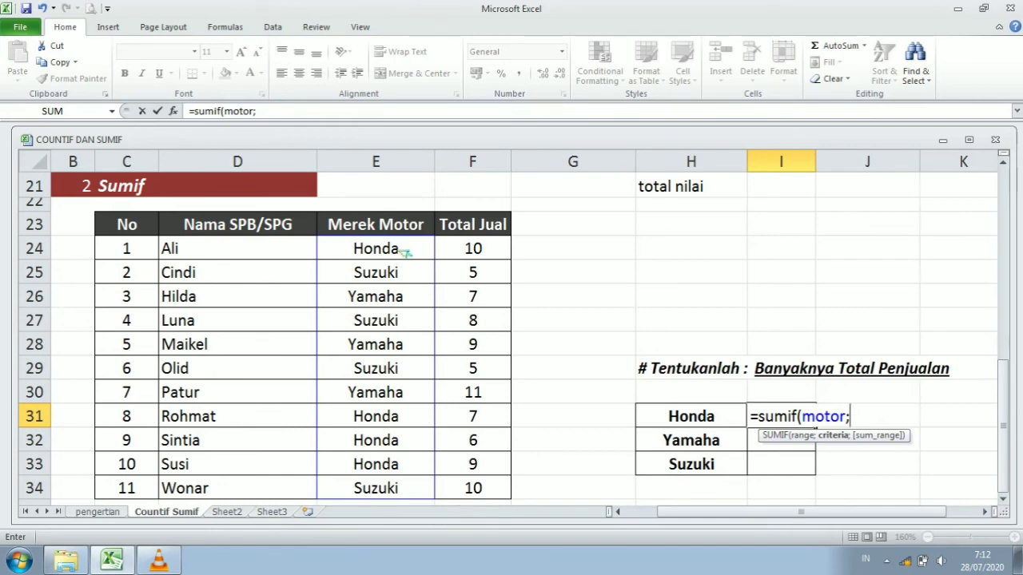
pyautogui.click(693, 422)
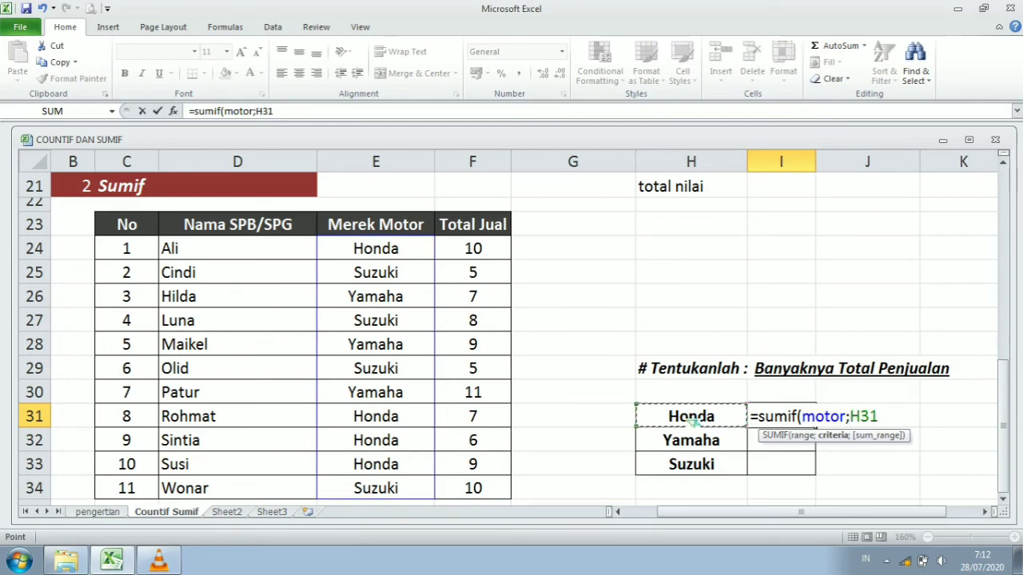
pyautogui.write(';')
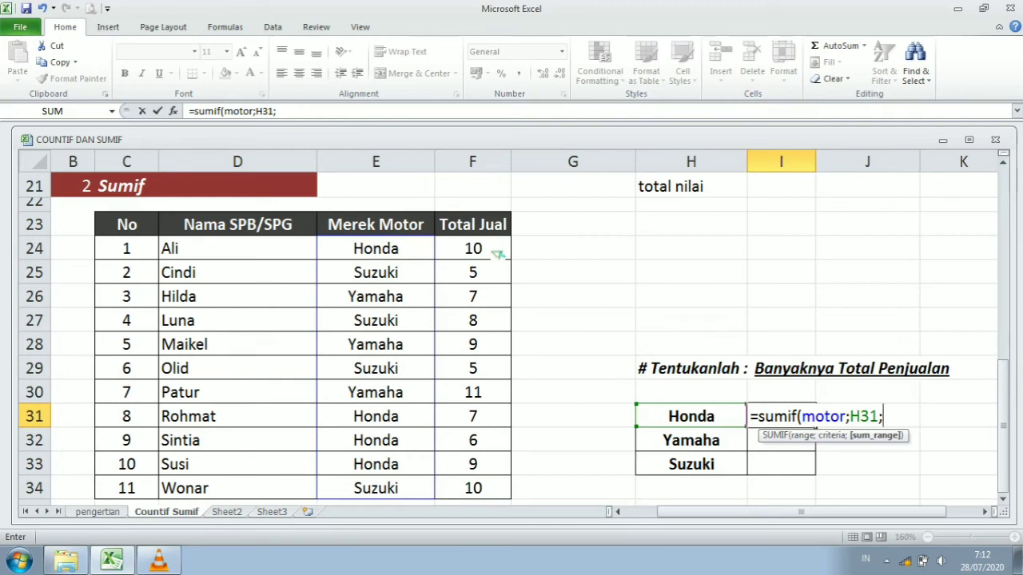
pyautogui.click(497, 254)
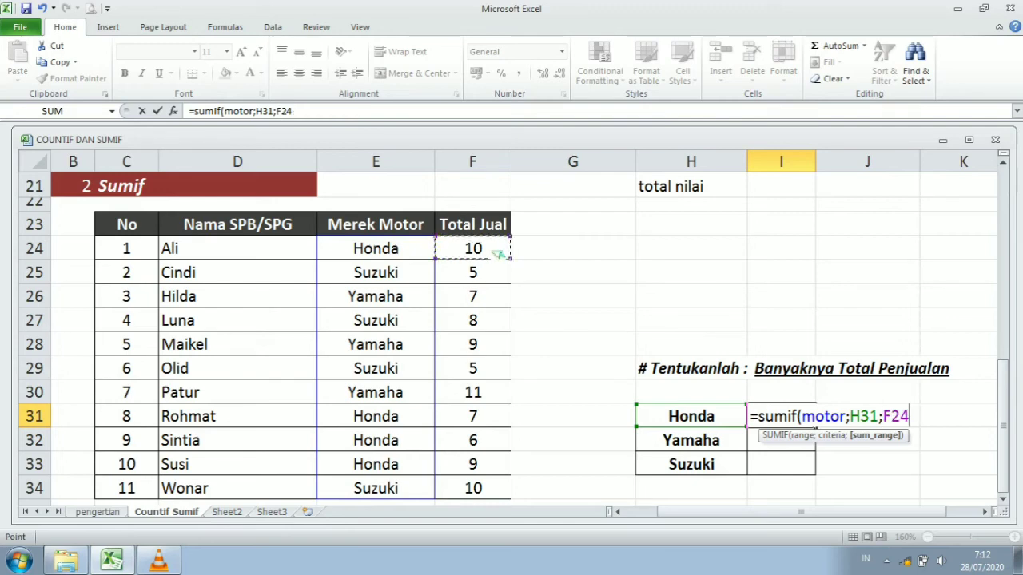
pyautogui.moveTo(497, 253); pyautogui.dragTo(483, 492)
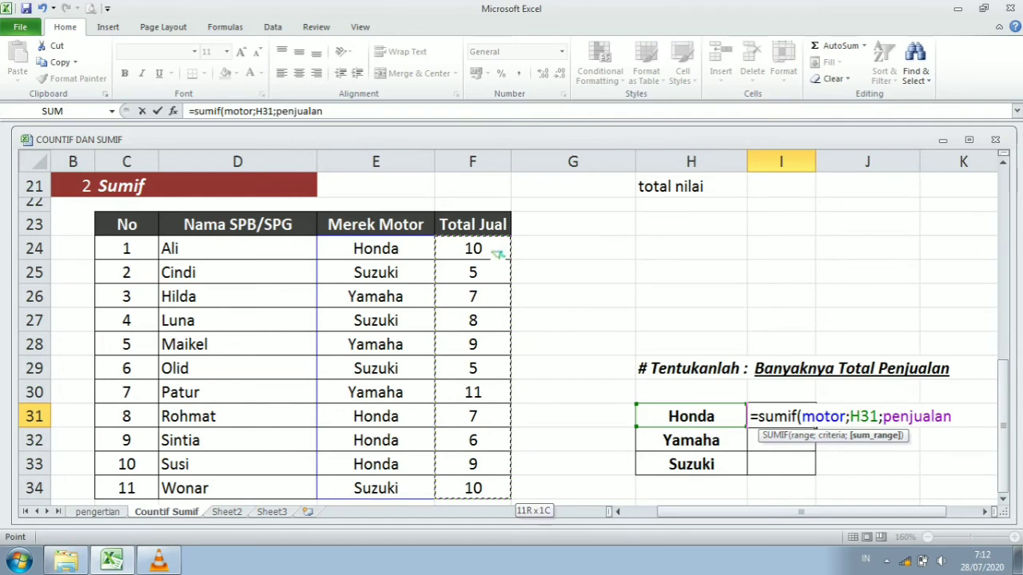
pyautogui.write(')')
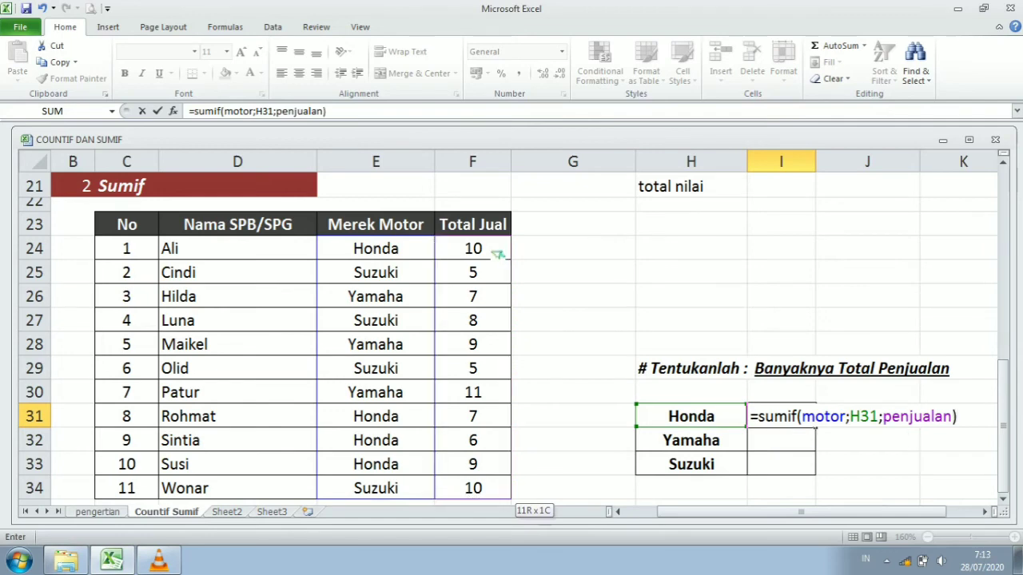
pyautogui.press('Return')
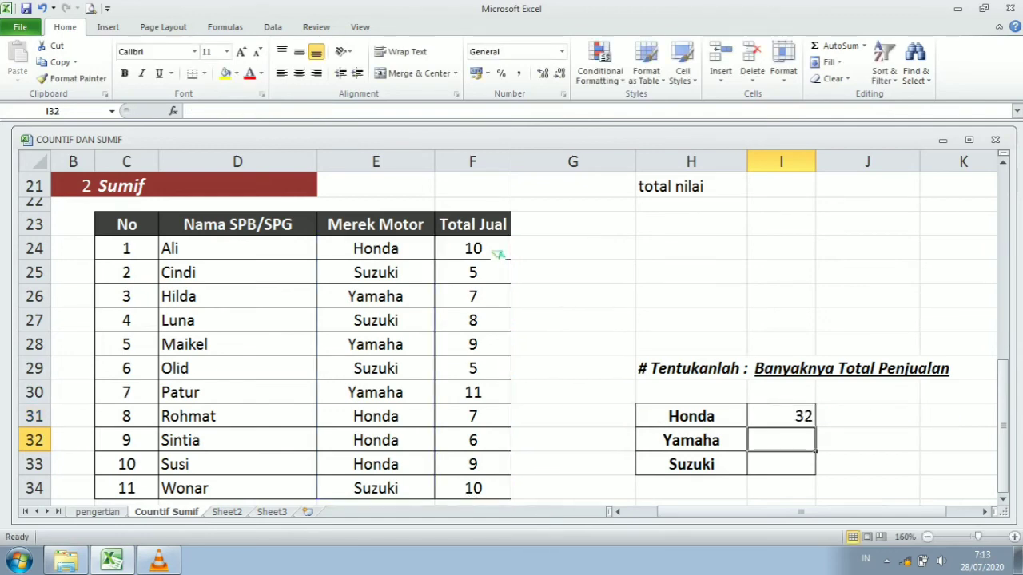
pyautogui.press('Up')
pyautogui.press('Down')
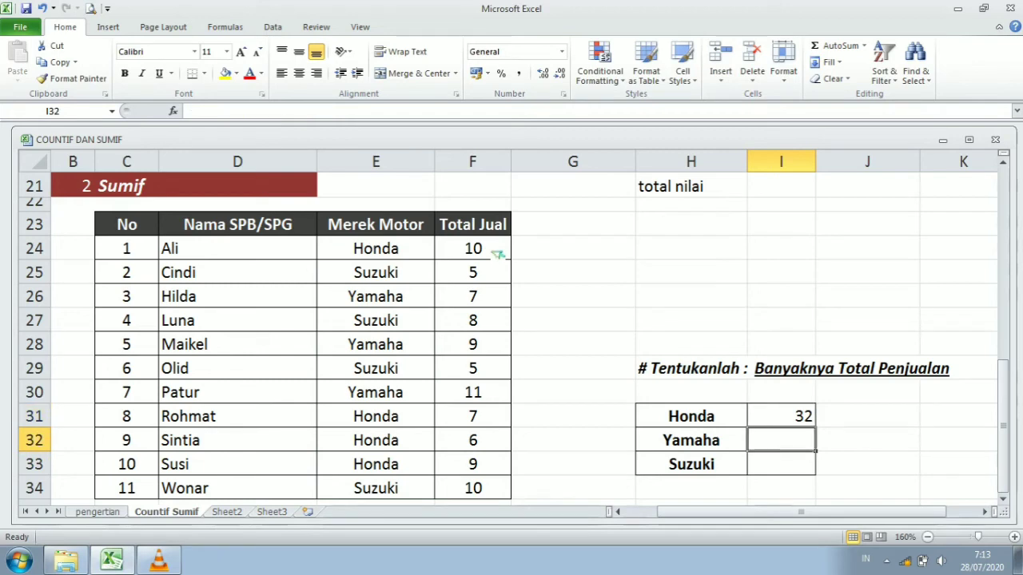
# Enter =SUMIF(motor;H32;penjualan) in cell I32 to total Yamaha sales, using E24:E34 as the range and F24:F34 as the sum range.
pyautogui.write('=')
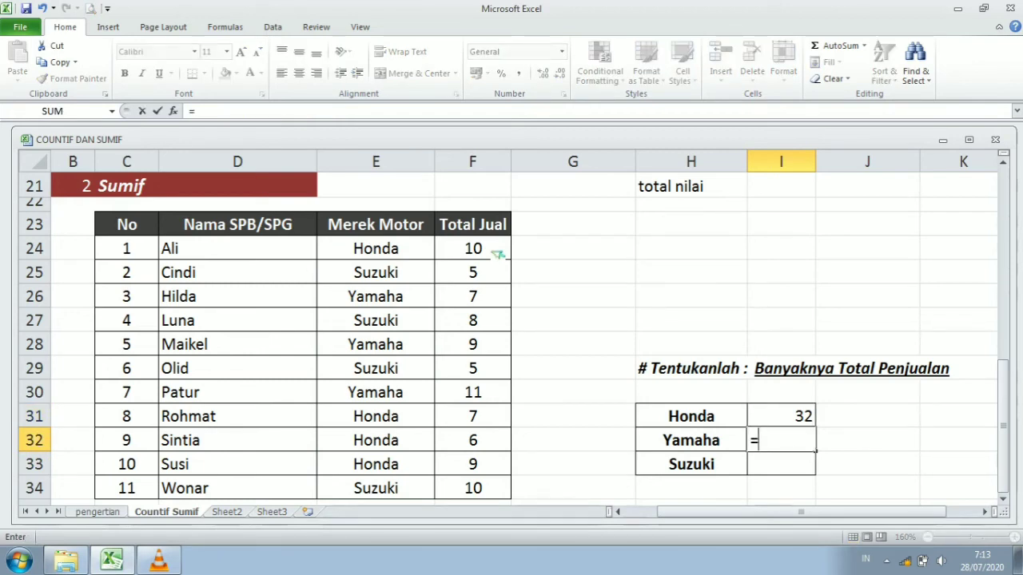
pyautogui.write('sum')
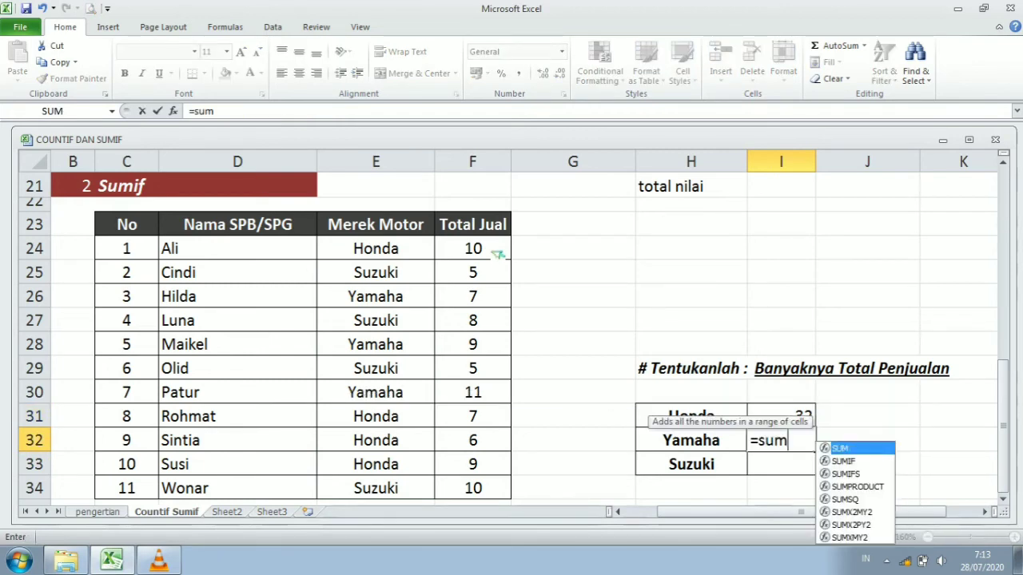
pyautogui.write('if(')
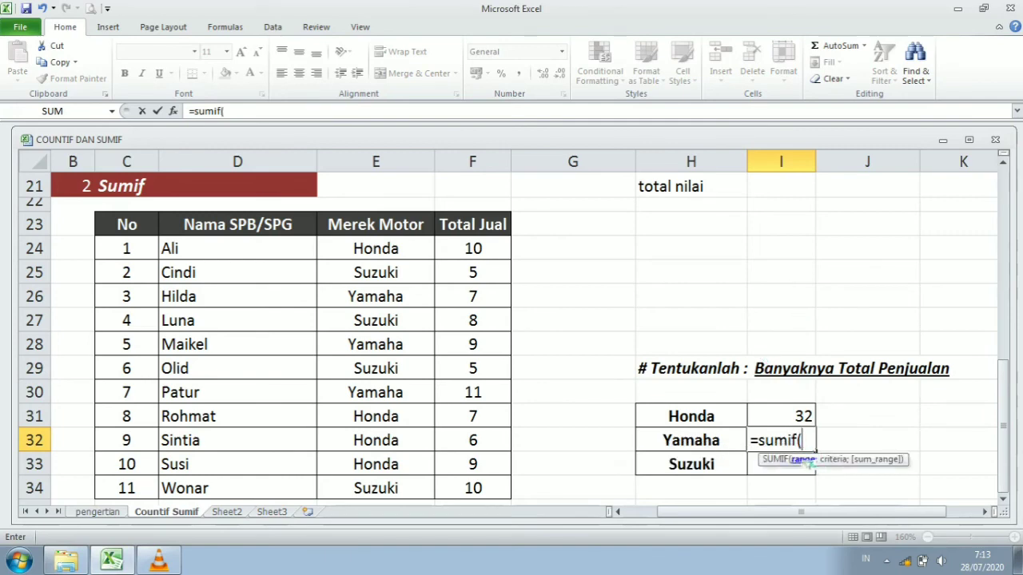
pyautogui.click(396, 251)
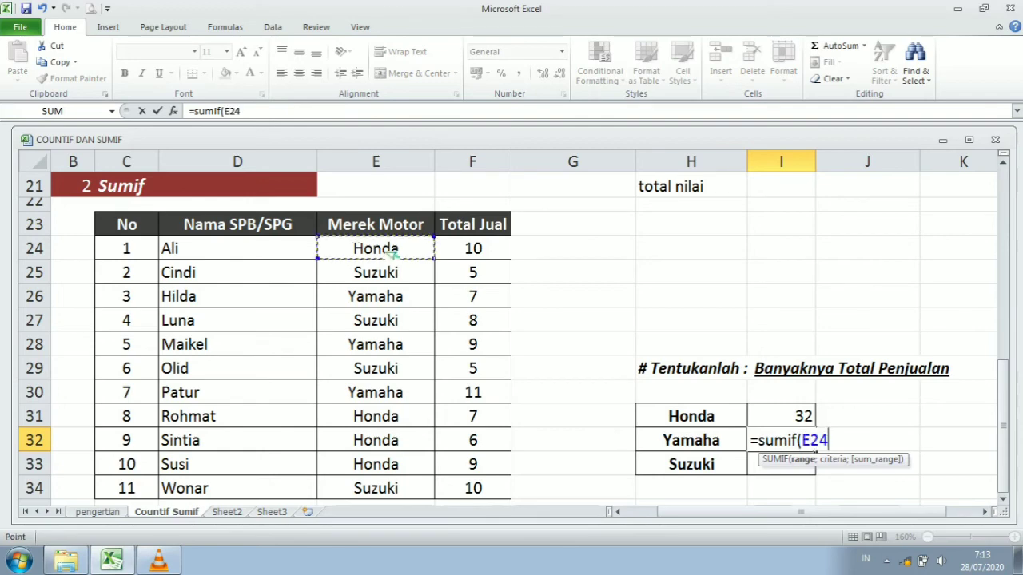
pyautogui.hotkey('ctrl', 'shift', 'Down')
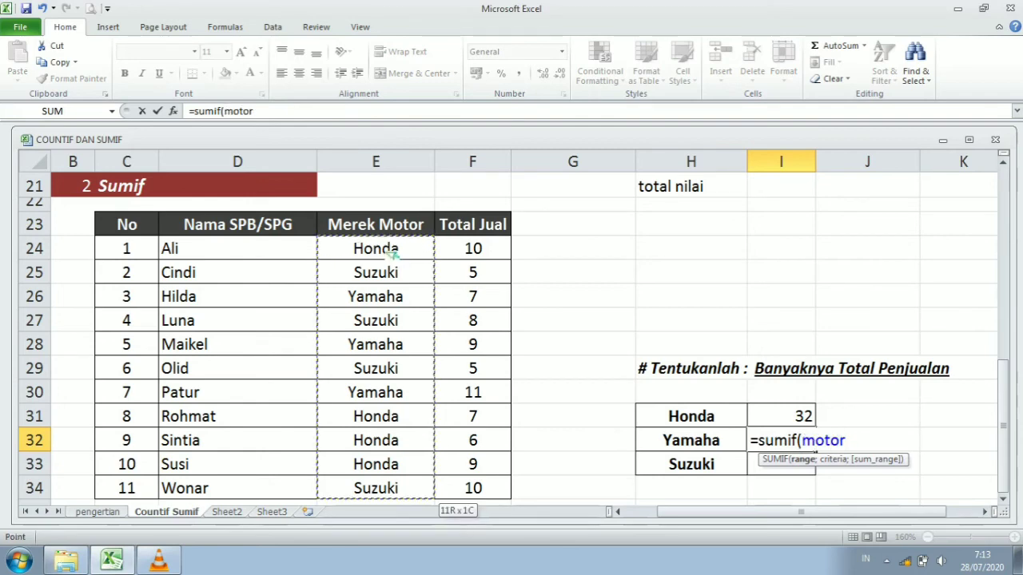
pyautogui.write(';')
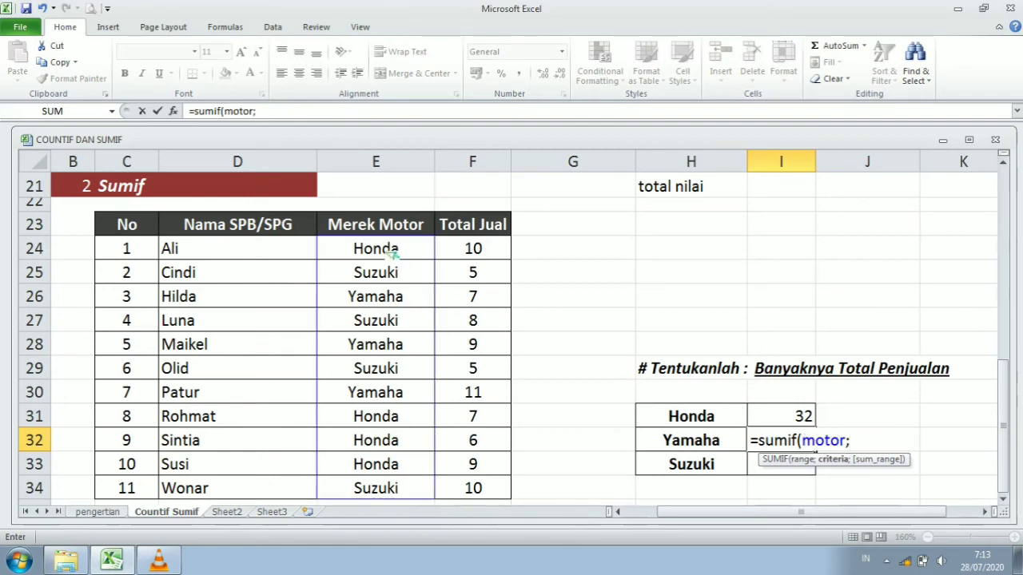
pyautogui.click(695, 441)
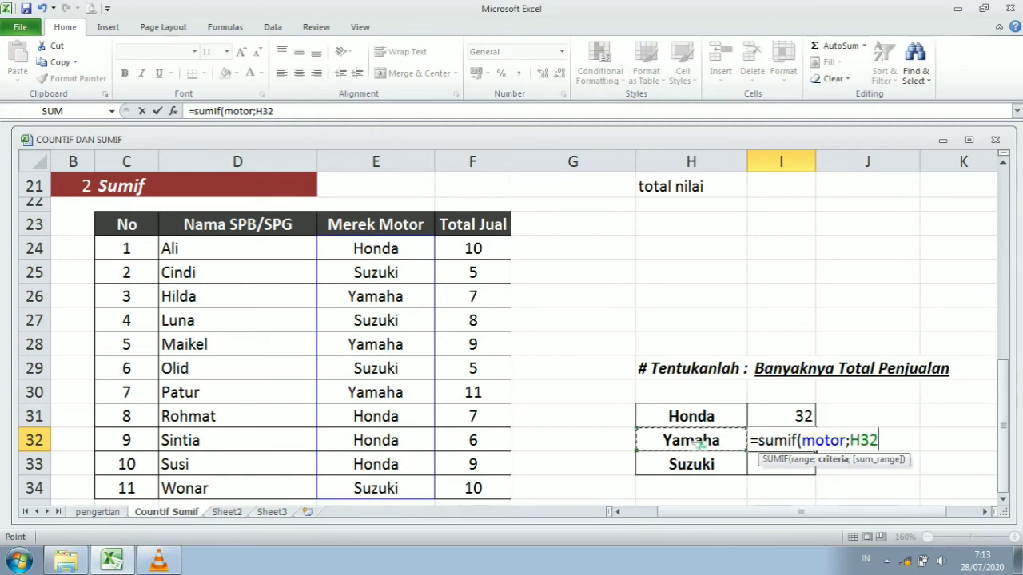
pyautogui.write(';')
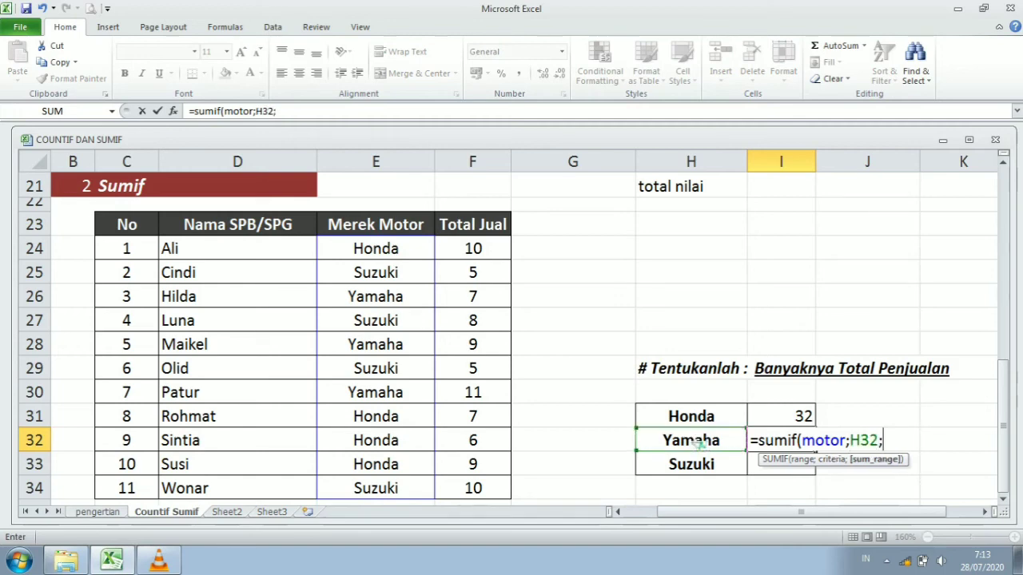
pyautogui.click(476, 250)
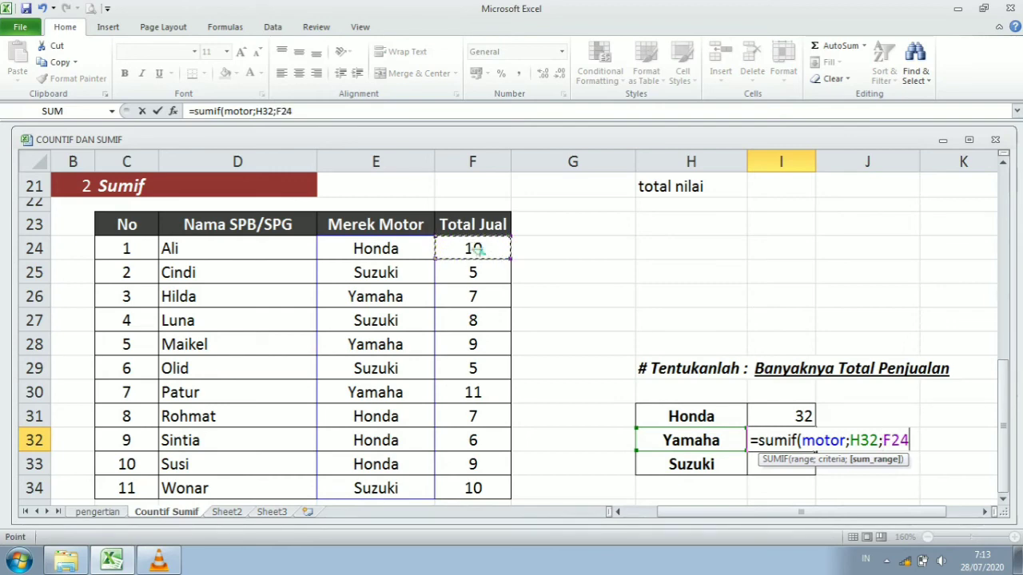
pyautogui.hotkey('ctrl', 'shift', 'Down')
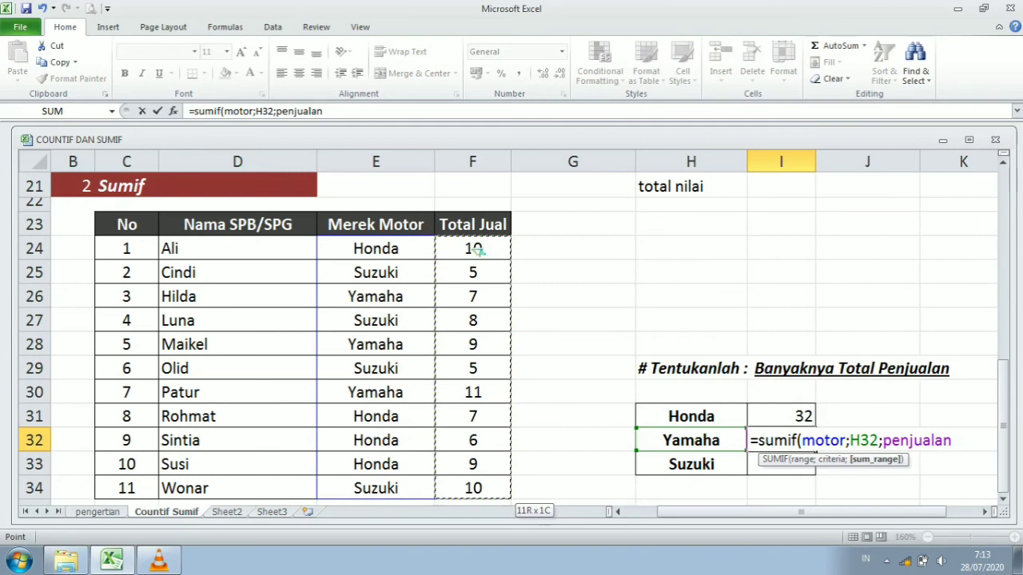
pyautogui.write(')')
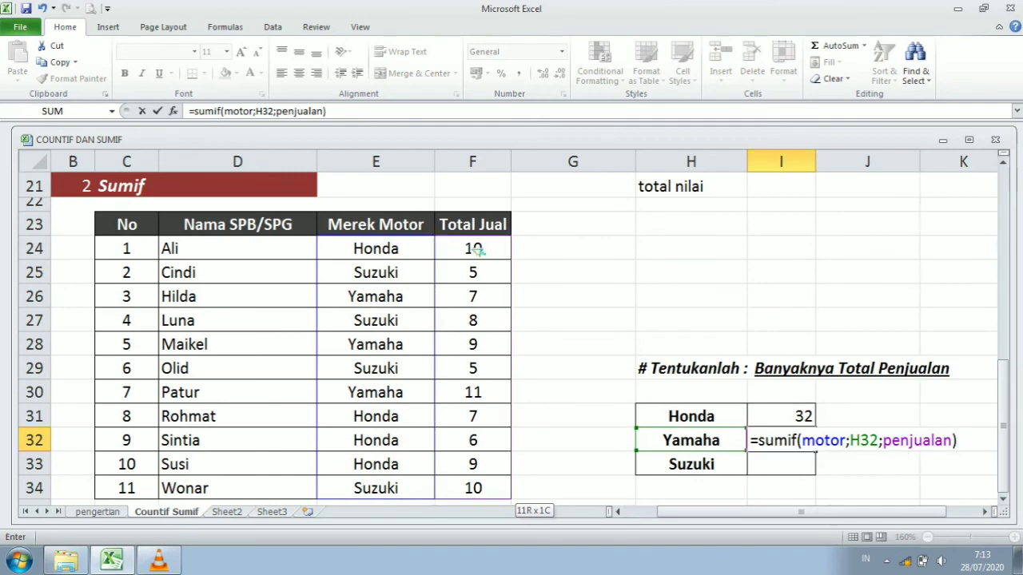
pyautogui.press('Return')
# Enter =SUMIF(motor;H33;penjualan) in cell I33 to total Suzuki sales, using E24:E34 as the range and F24:F34 as the sum range.
pyautogui.write('=')
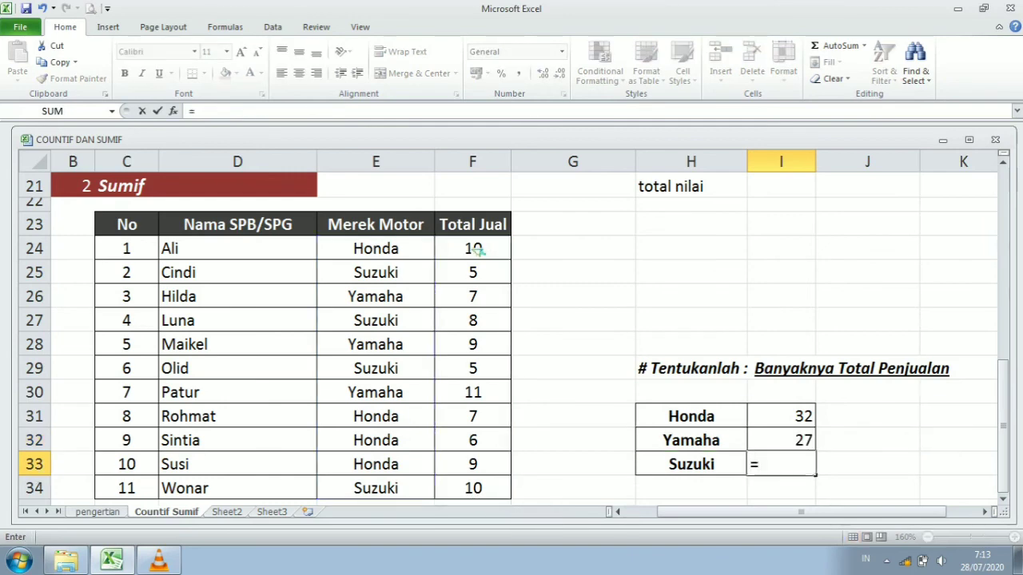
pyautogui.write('sumif(')
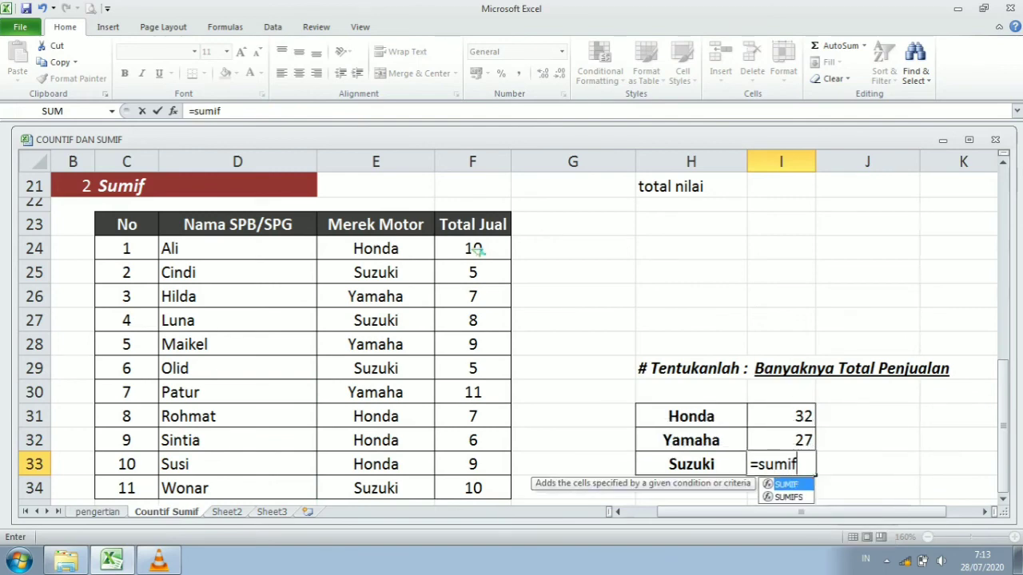
pyautogui.click(387, 250)
pyautogui.hotkey('ctrl', 'shift', 'Down')
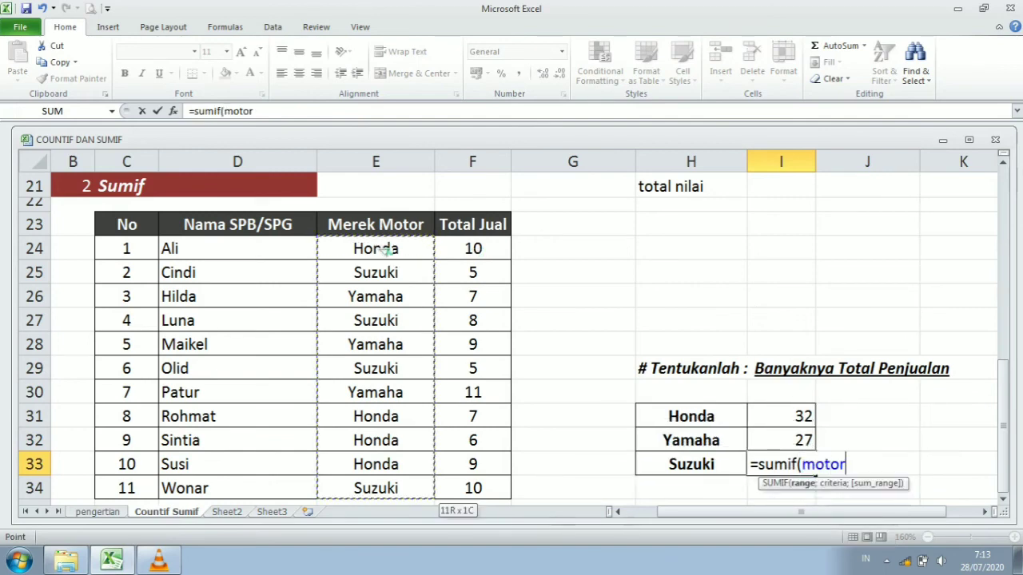
pyautogui.write(';')
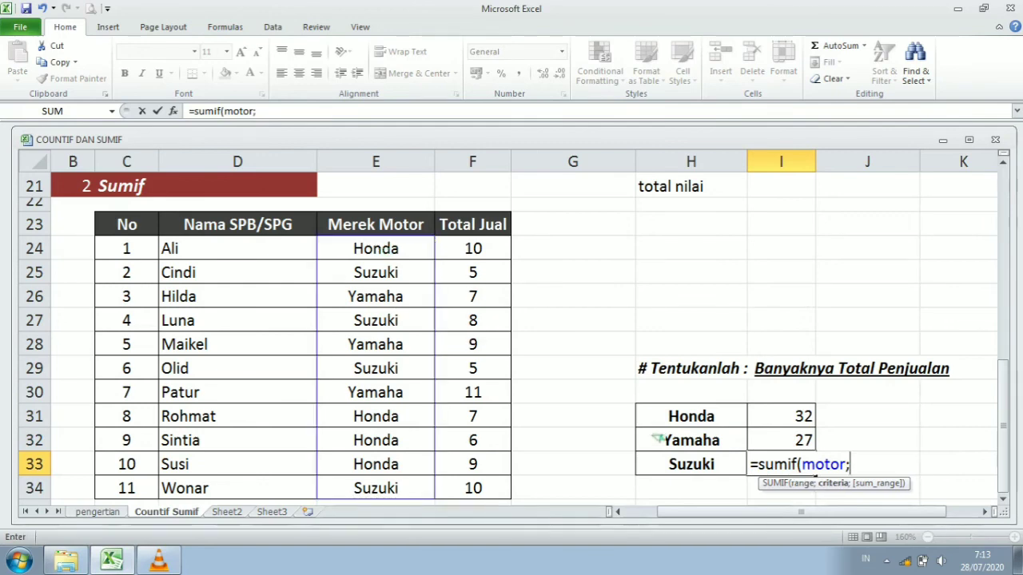
pyautogui.click(676, 470)
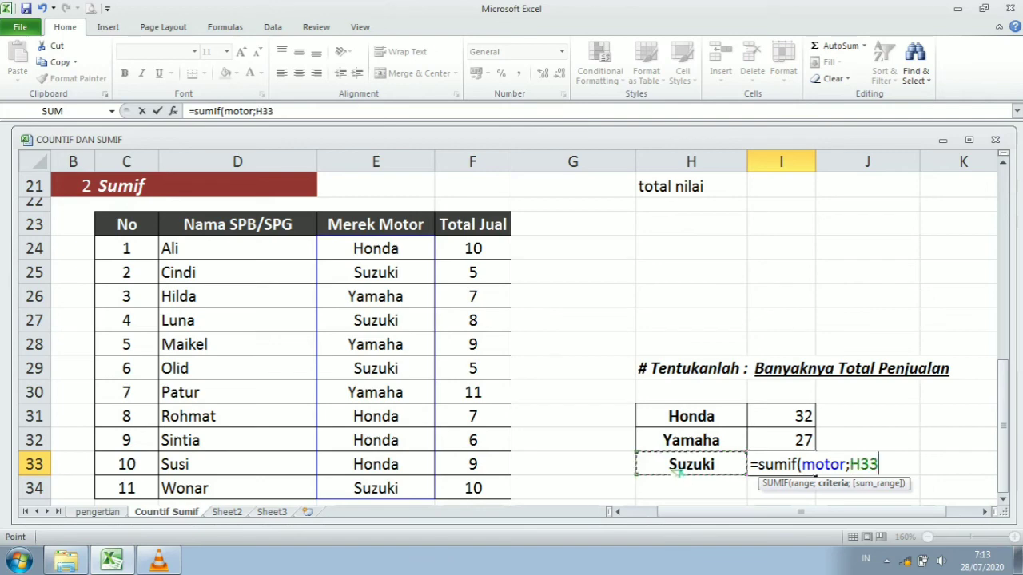
pyautogui.write(';')
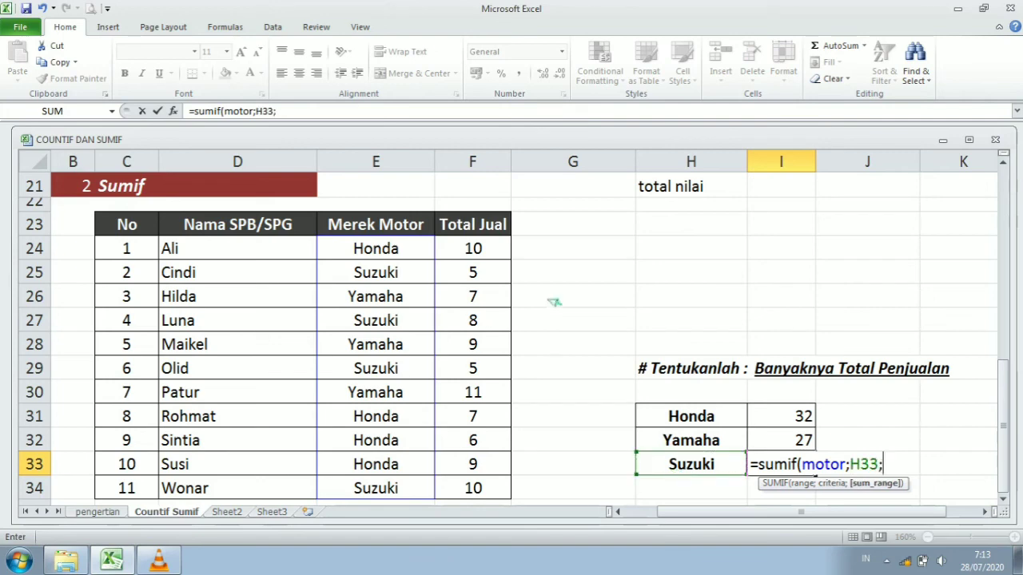
pyautogui.click(482, 251)
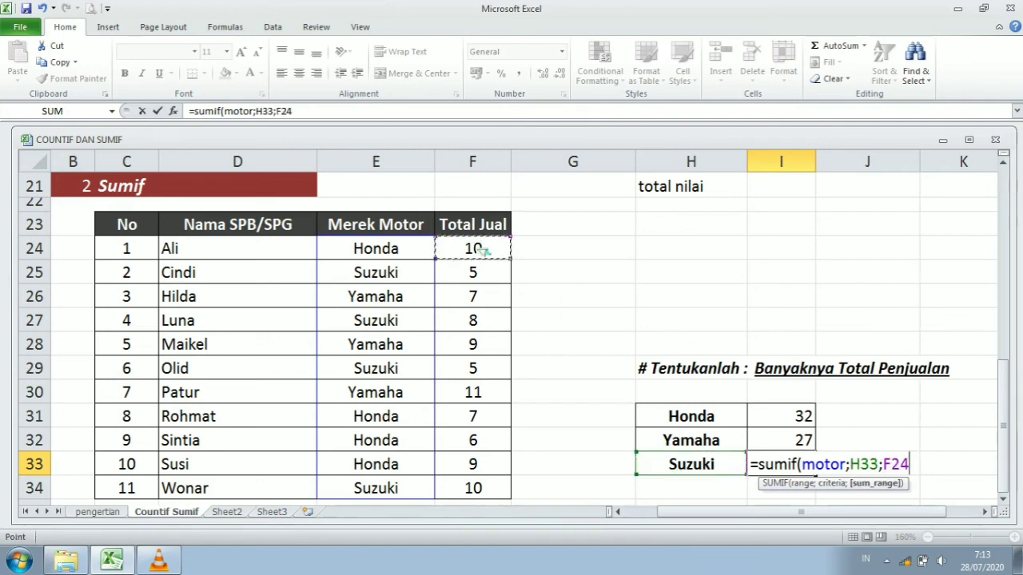
pyautogui.hotkey('ctrl', 'shift', 'Down')
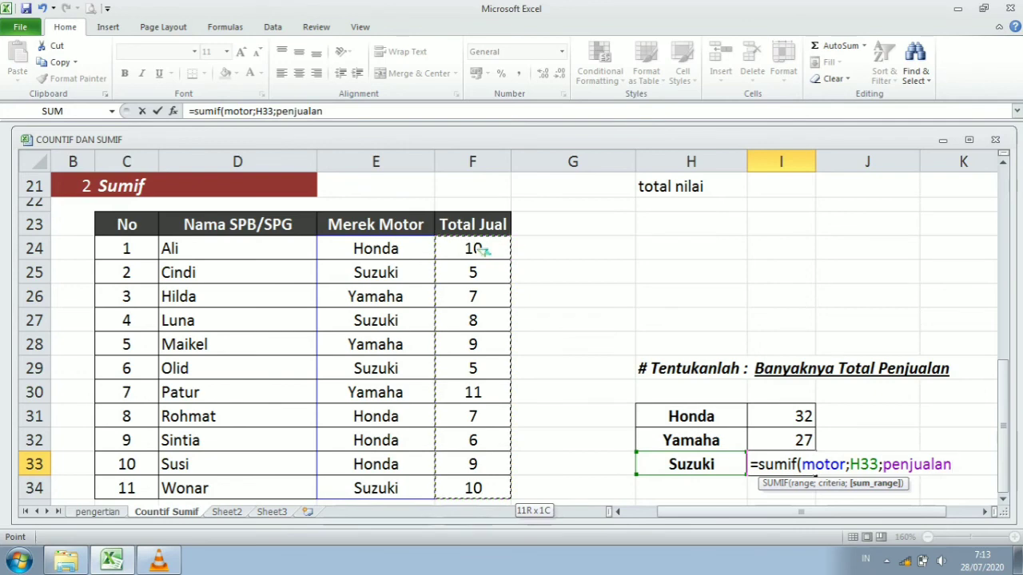
pyautogui.write(')')
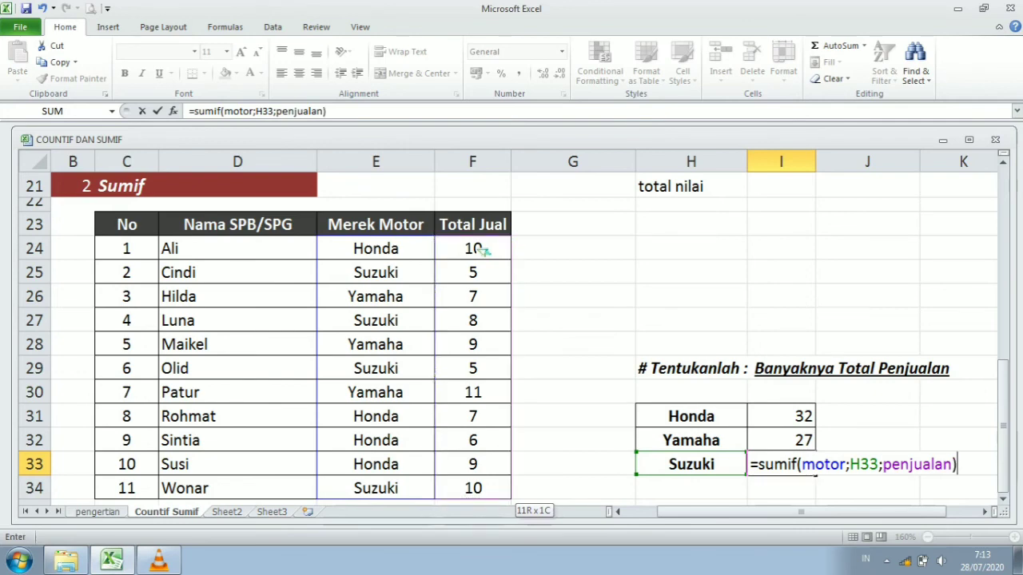
pyautogui.press('Return')
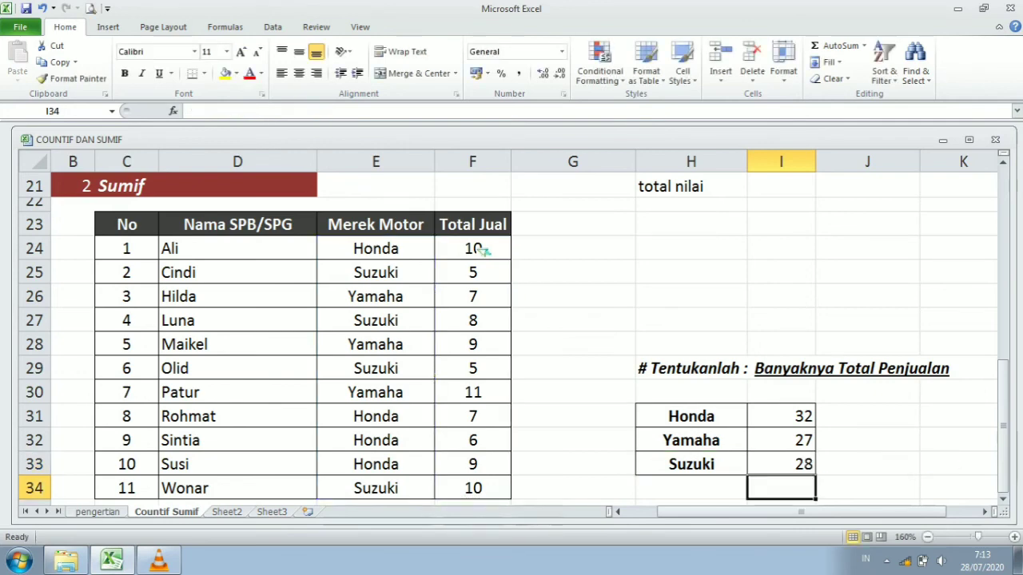
# Enter =F24+F31+F32+F33 in cell J31 to add the Honda sales manually as a cross-check of the SUMIF total.
pyautogui.click(860, 421)
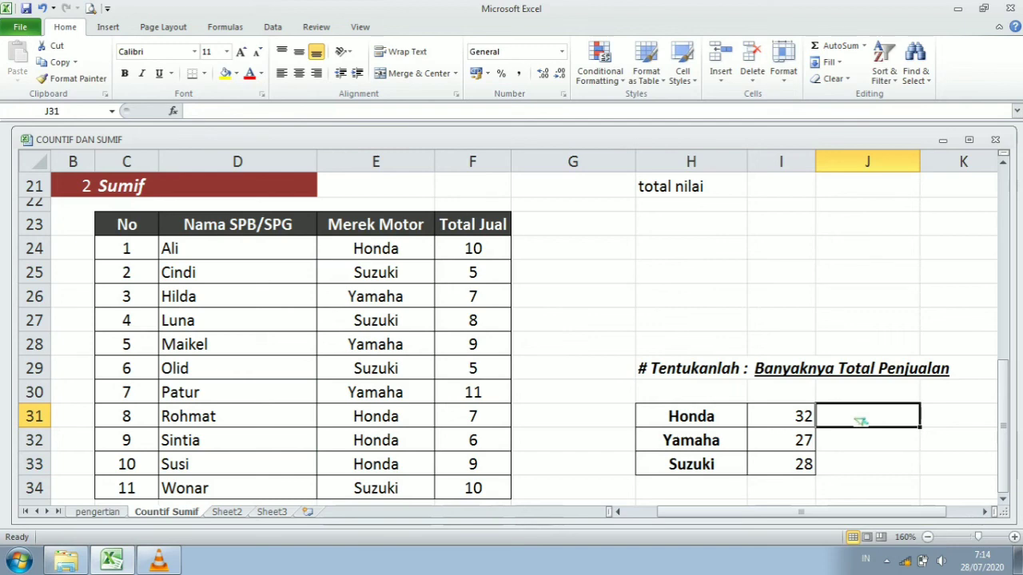
pyautogui.write('=')
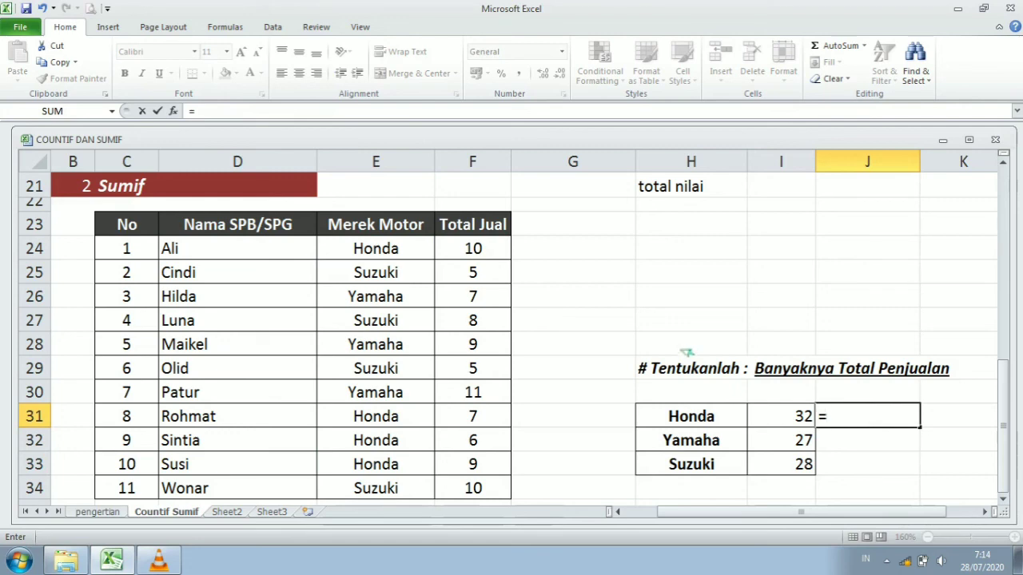
pyautogui.click(489, 253)
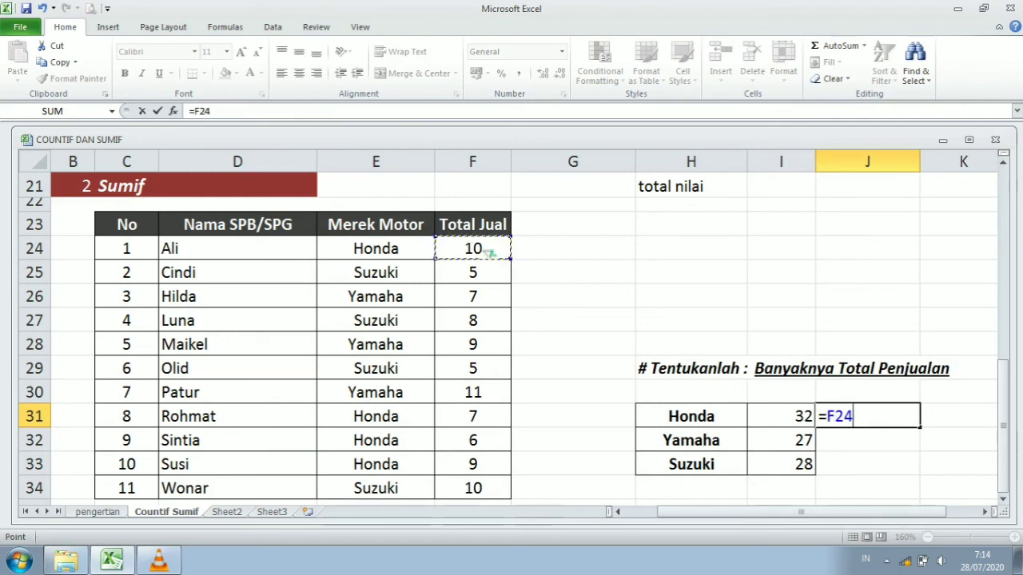
pyautogui.write('+')
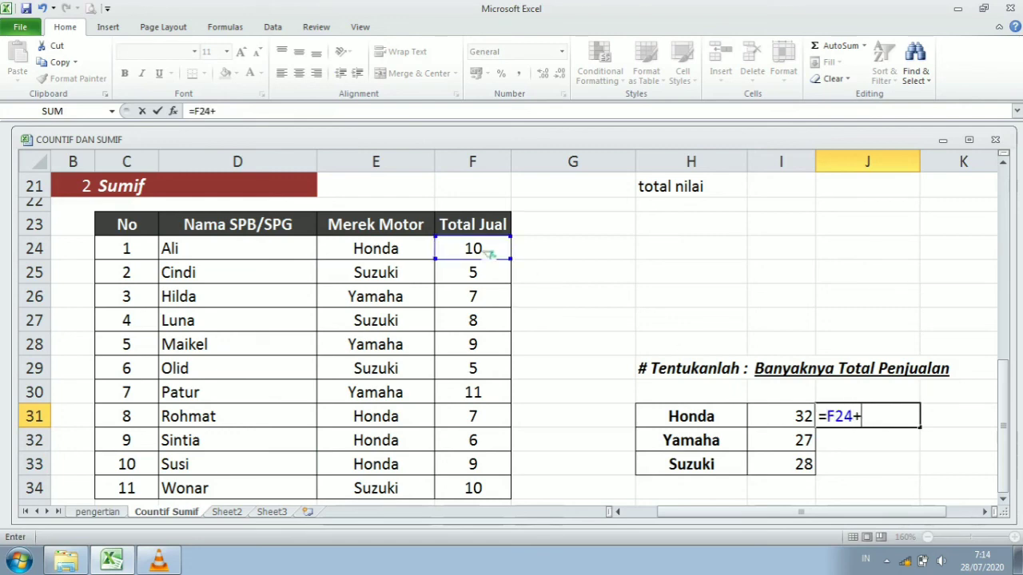
pyautogui.click(453, 419)
pyautogui.write('+')
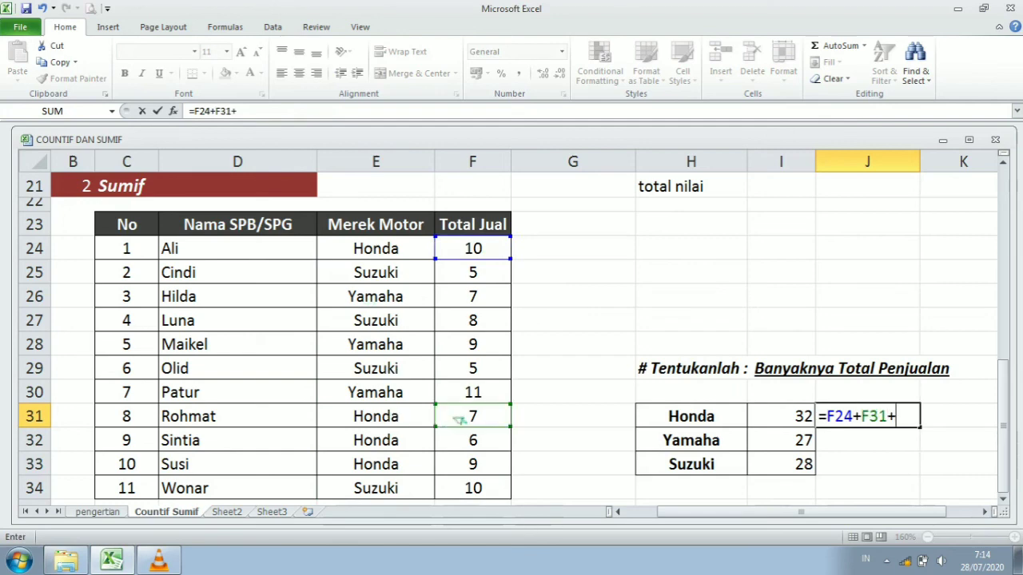
pyautogui.click(470, 449)
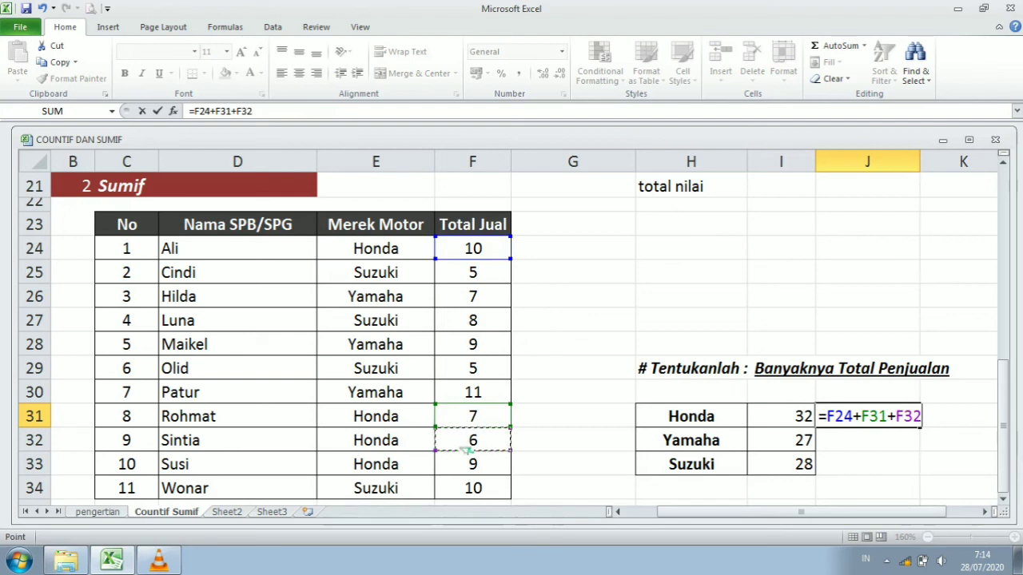
pyautogui.write('+')
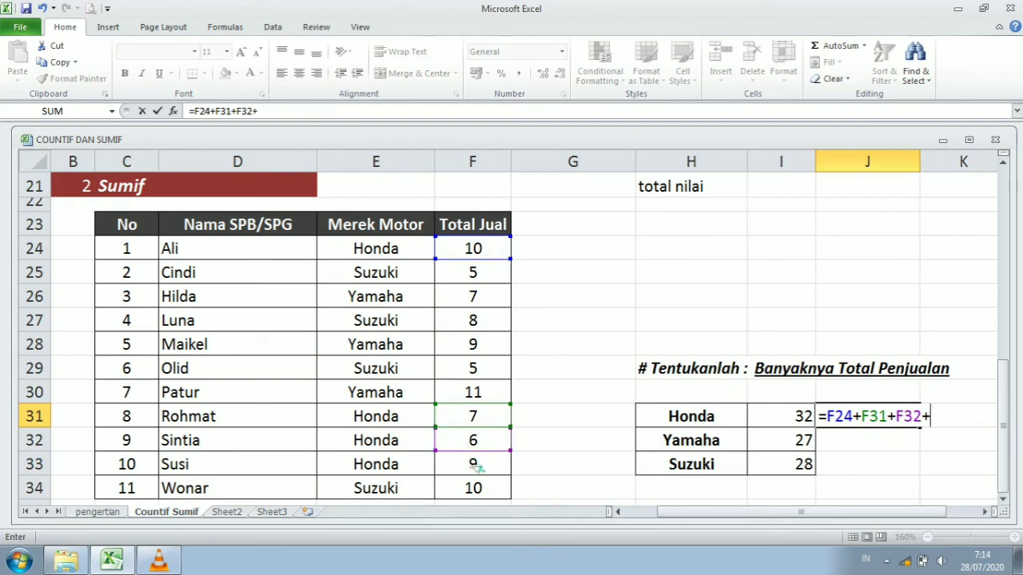
pyautogui.click(473, 467)
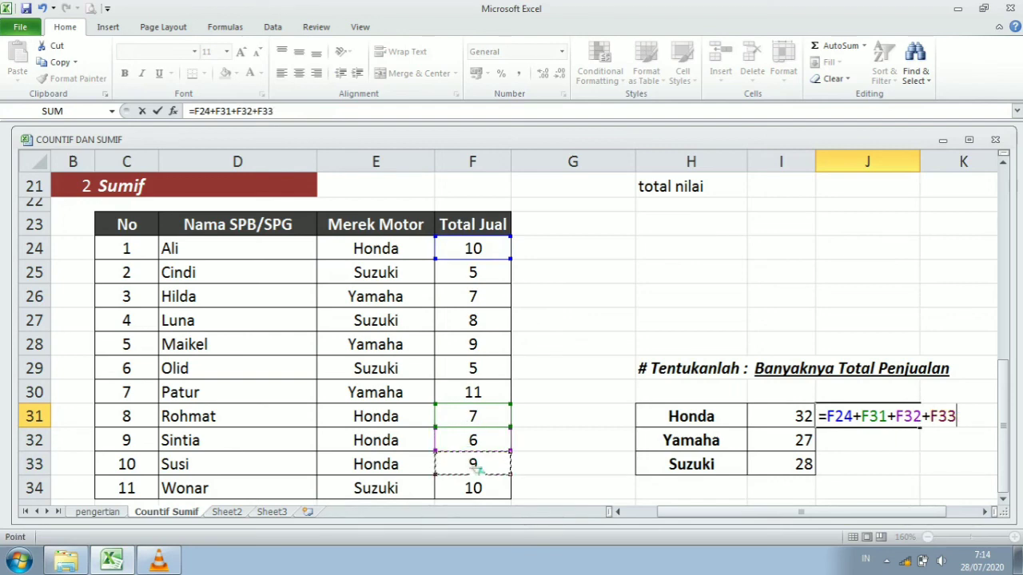
pyautogui.press('Return')
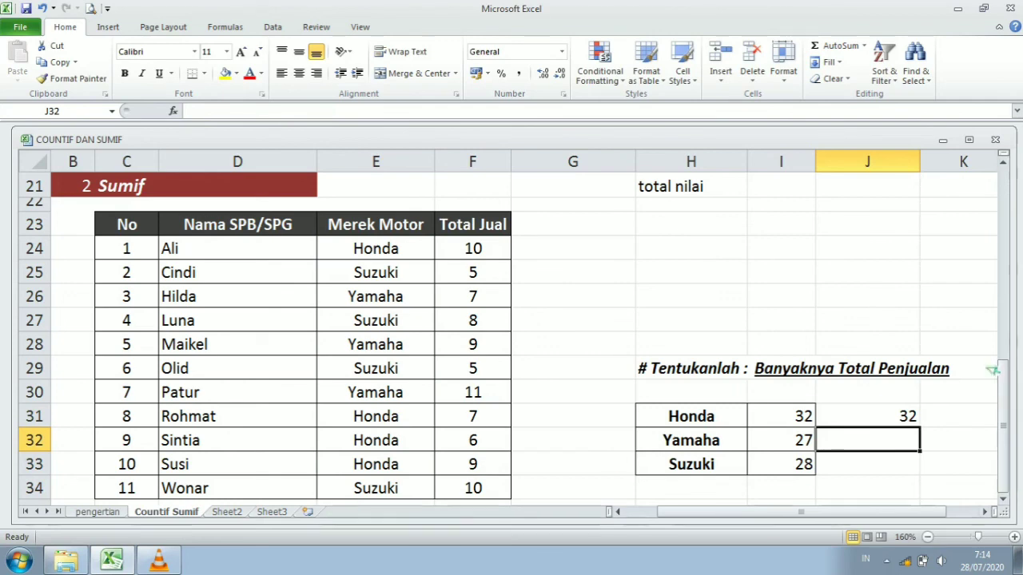
pyautogui.click(857, 421)
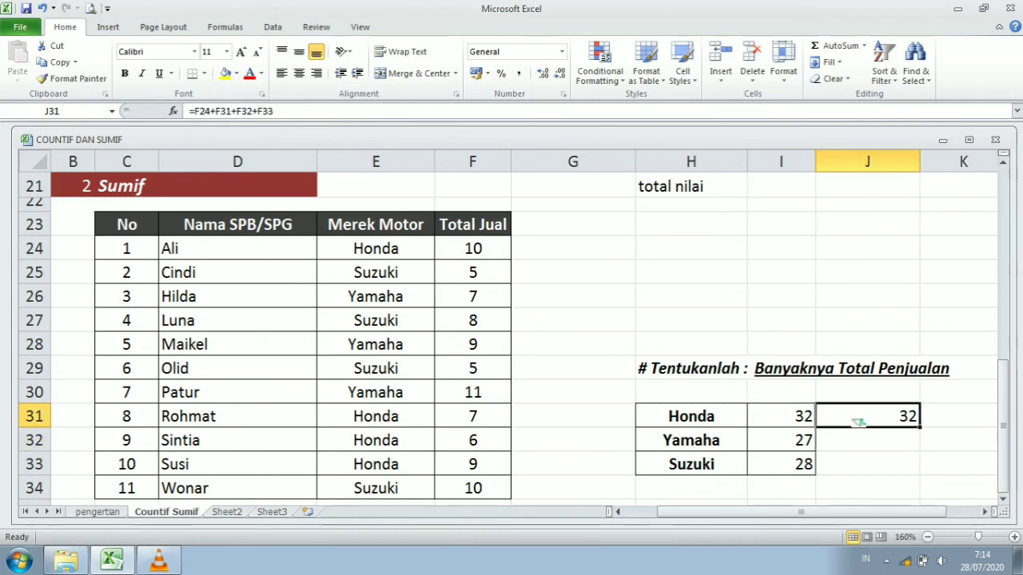